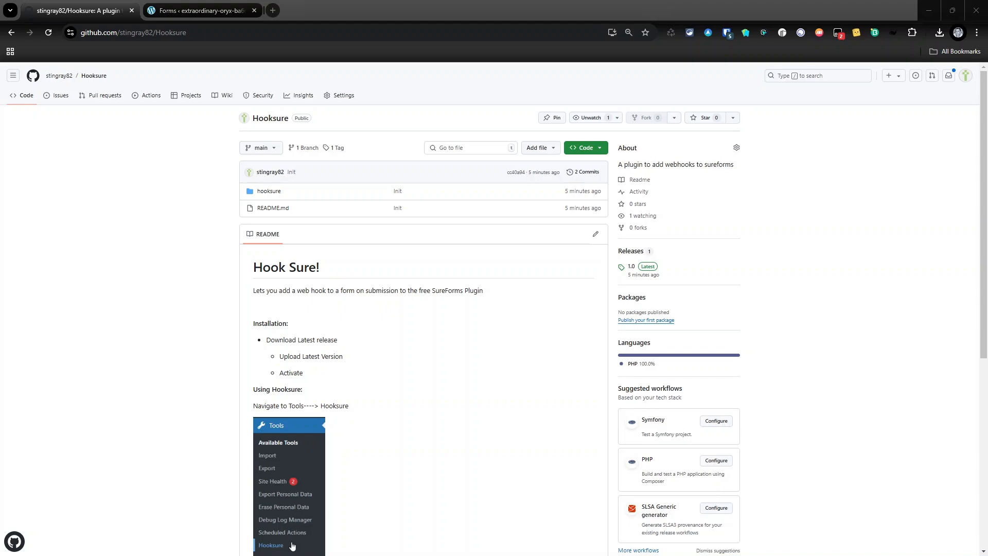
On the WordPress Plugins page, deactivate FlowMattic, Fluent Snippets and Debug Log Manager
scroll(316, 411, down, 1)
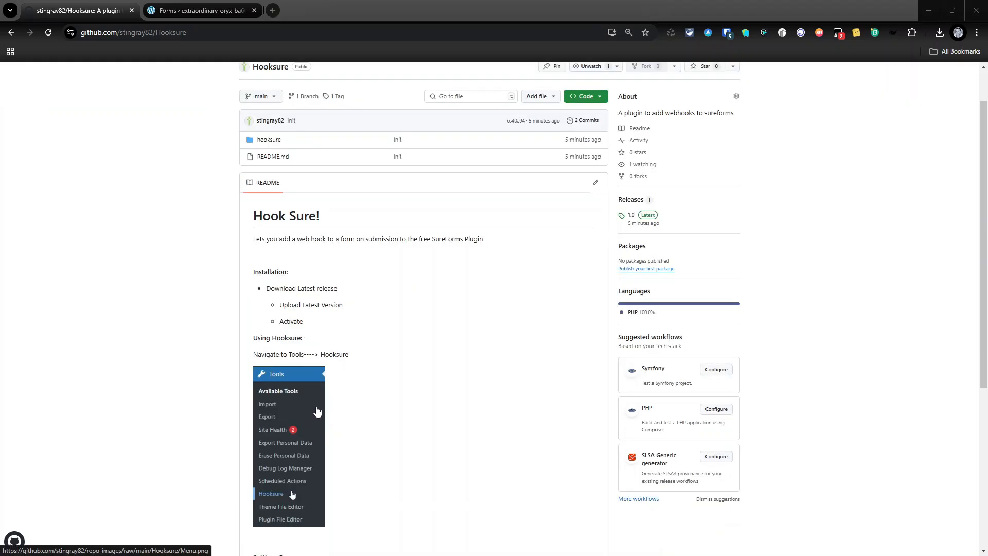
scroll(319, 409, down, 5)
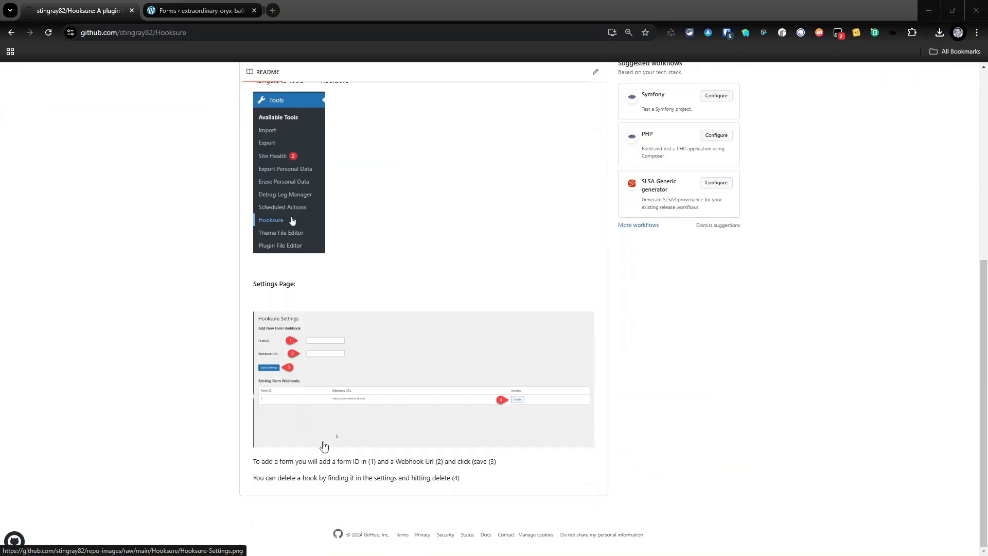
scroll(324, 437, up, 5)
scroll(348, 357, down, 5)
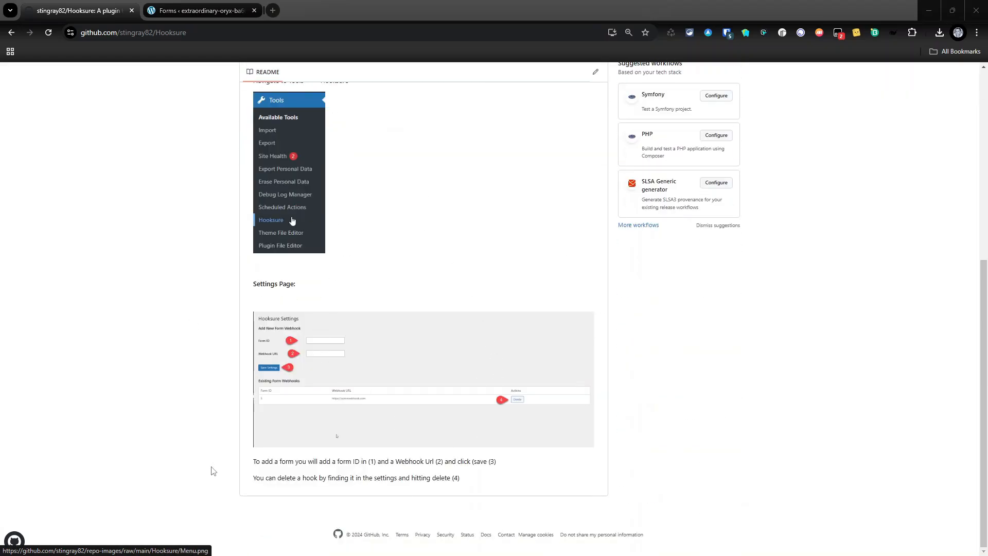
scroll(285, 412, up, 4)
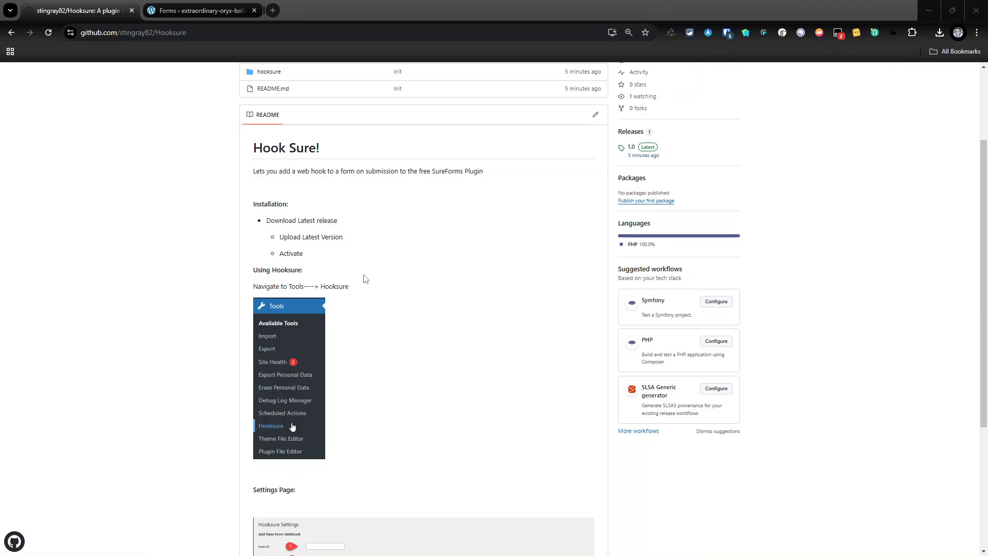
scroll(360, 288, up, 2)
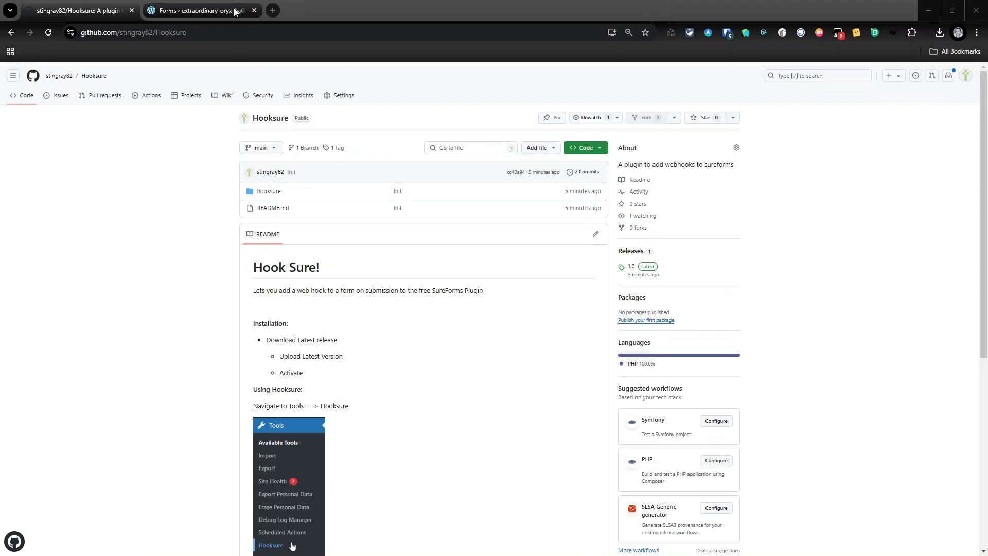
click(217, 11)
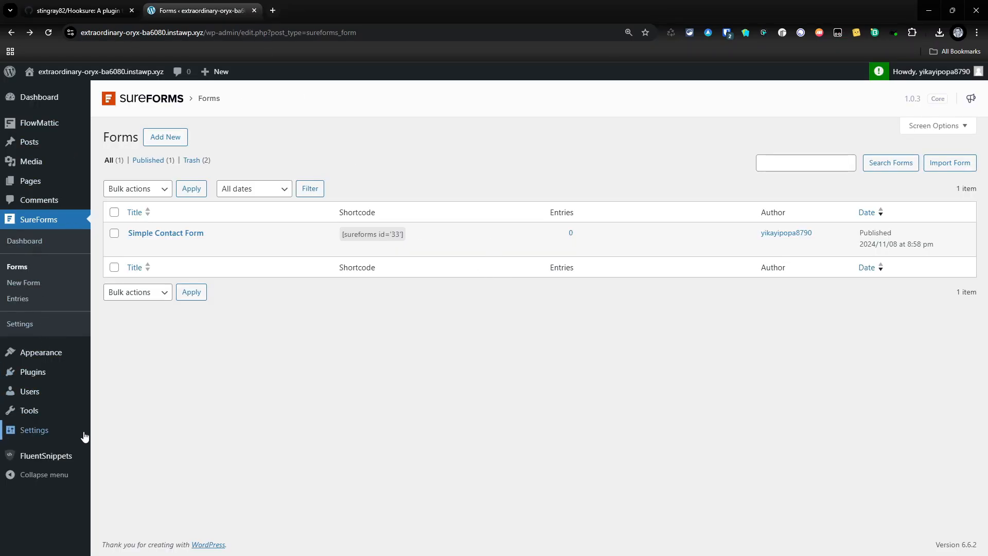
click(30, 371)
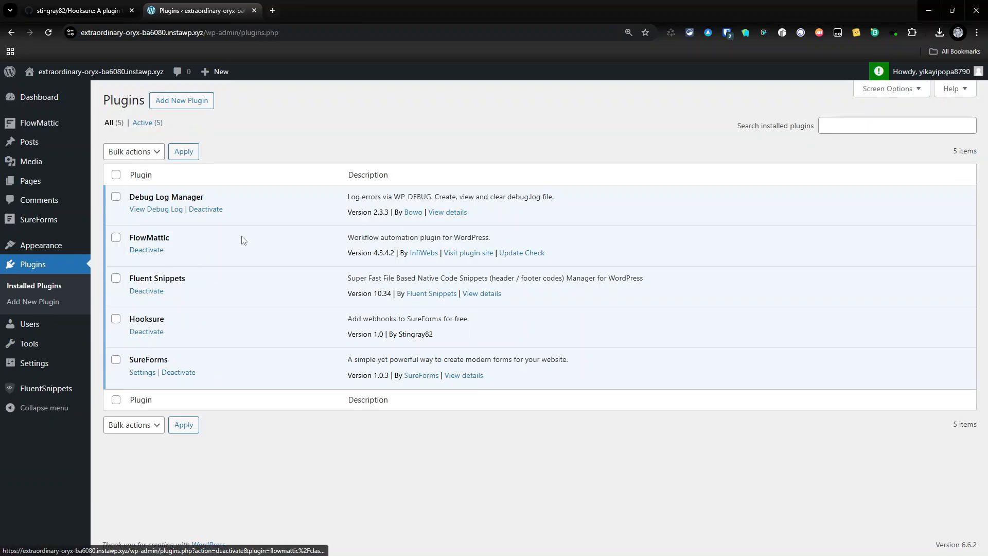
click(150, 251)
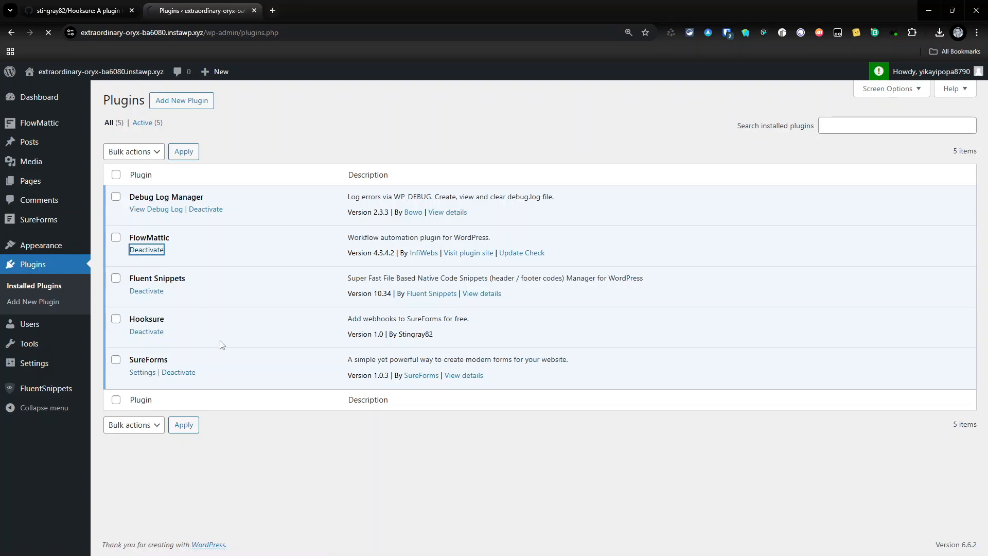
click(147, 326)
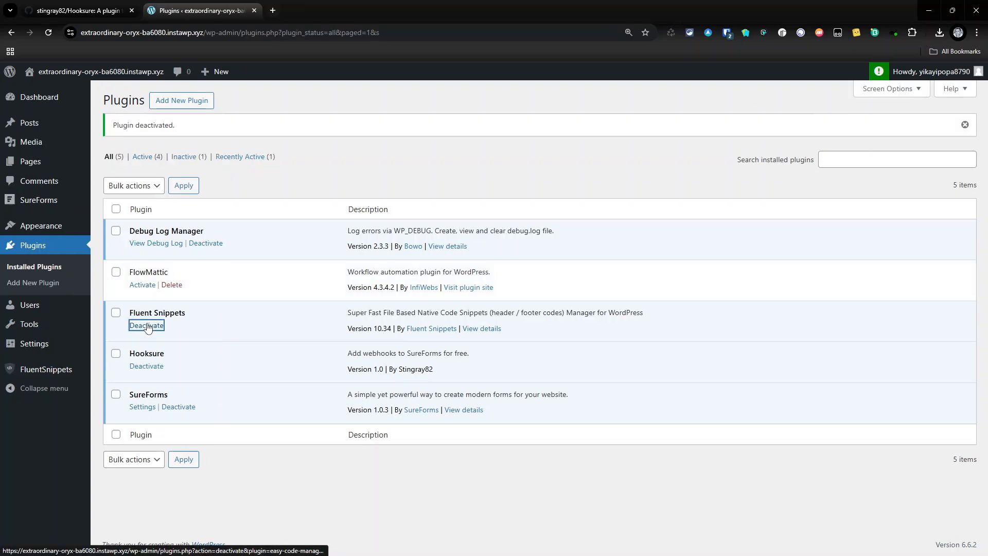
click(204, 245)
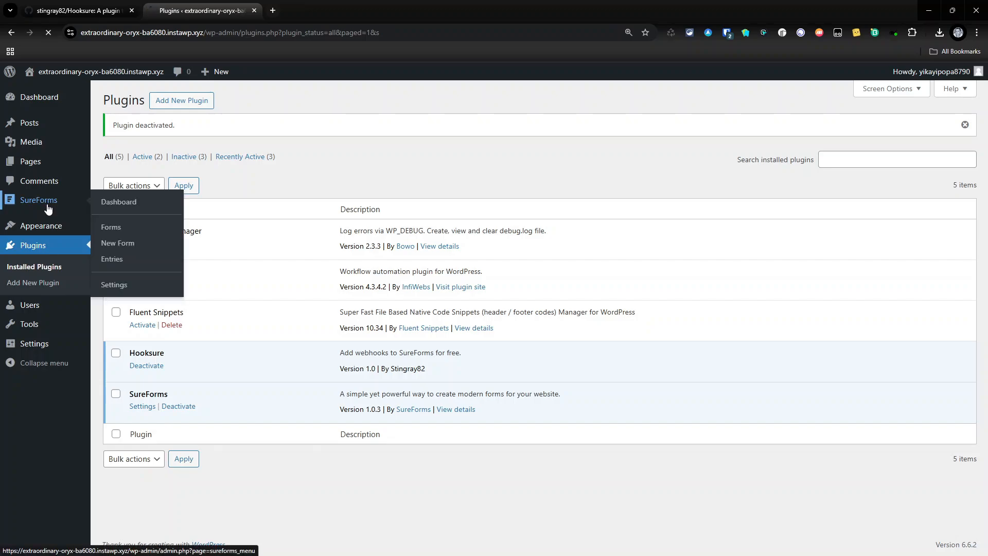
Open the SureForms Forms list and select ID 33 in the Simple Contact Form shortcode
click(20, 201)
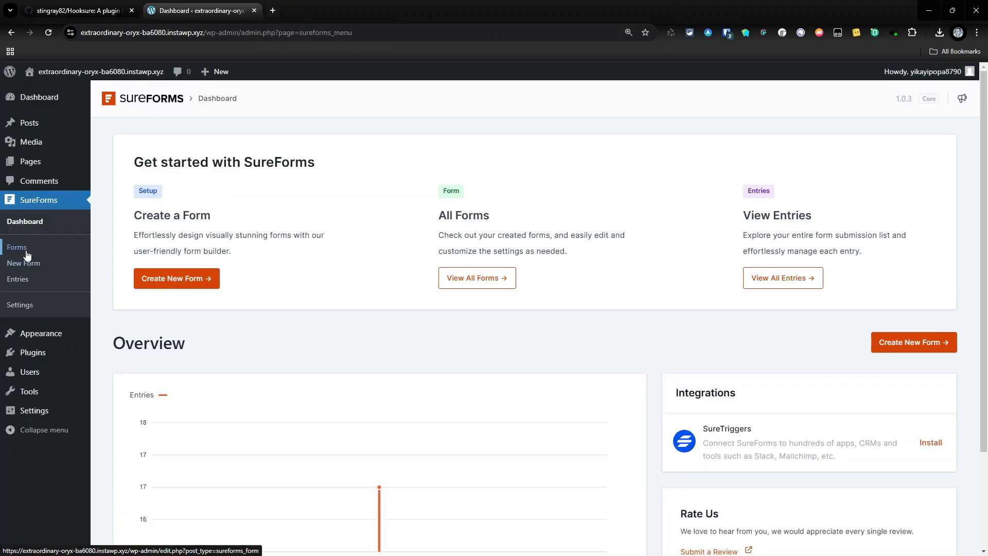
click(17, 247)
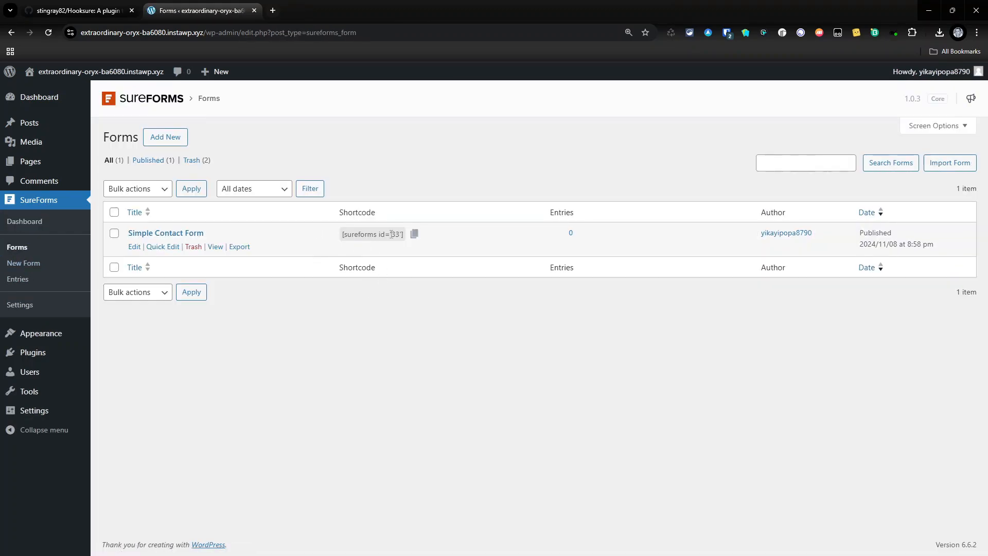
drag(390, 235, 401, 234)
Enable Instant Form for the Simple Contact Form and save it
click(134, 247)
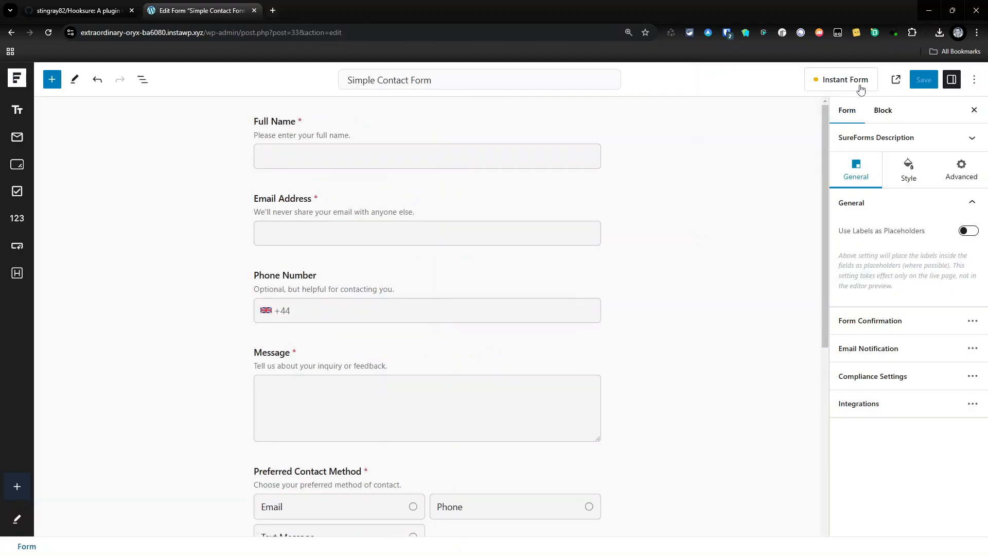
click(834, 78)
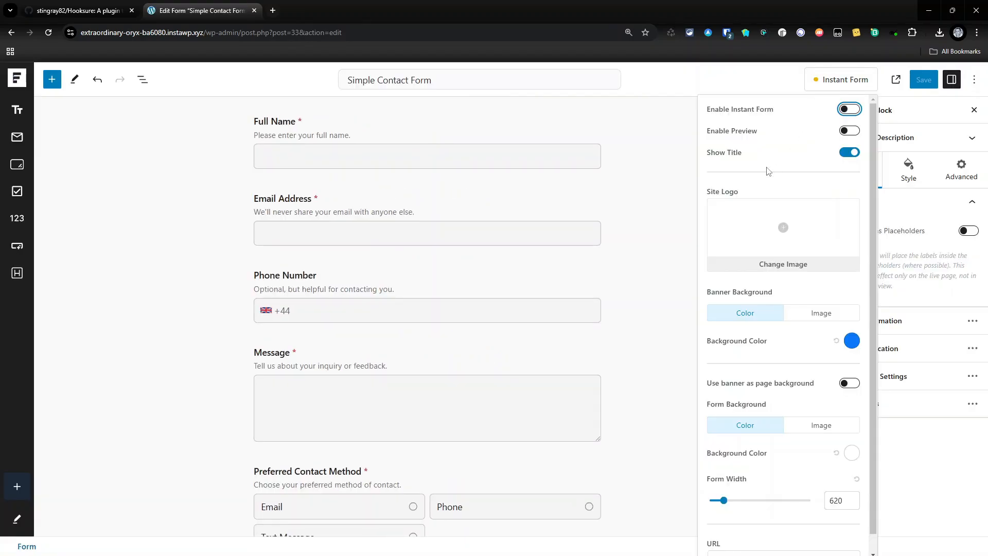
click(849, 109)
click(921, 81)
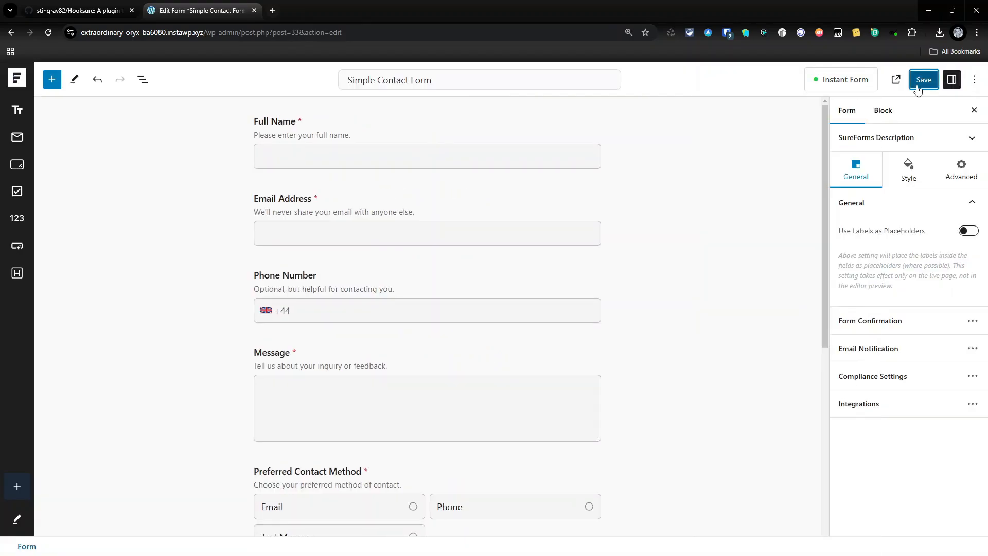
View the live Simple Contact Form page, then go back to the SureForms Forms list
click(884, 79)
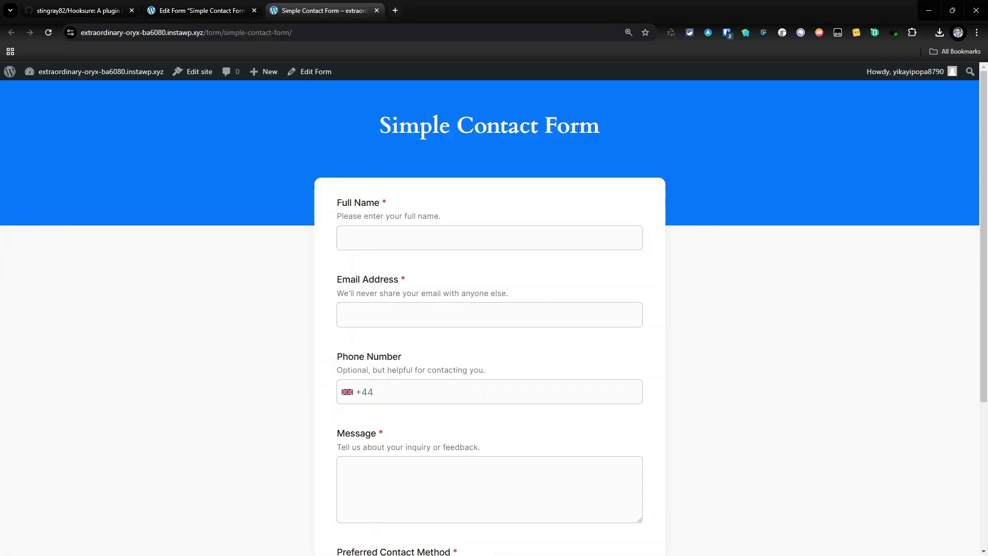
scroll(477, 337, down, 3)
scroll(479, 330, up, 3)
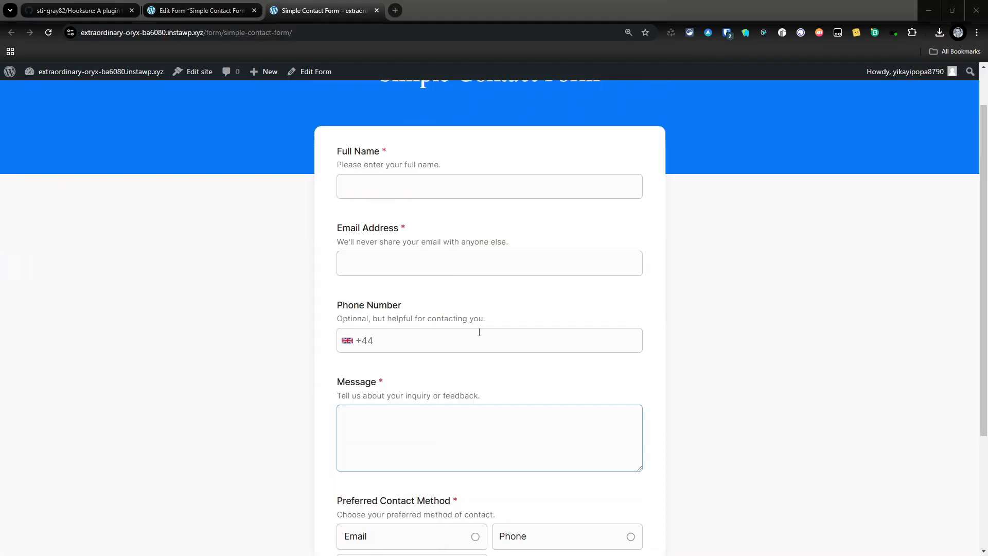
scroll(476, 340, down, 3)
scroll(474, 343, up, 2)
scroll(477, 353, down, 1)
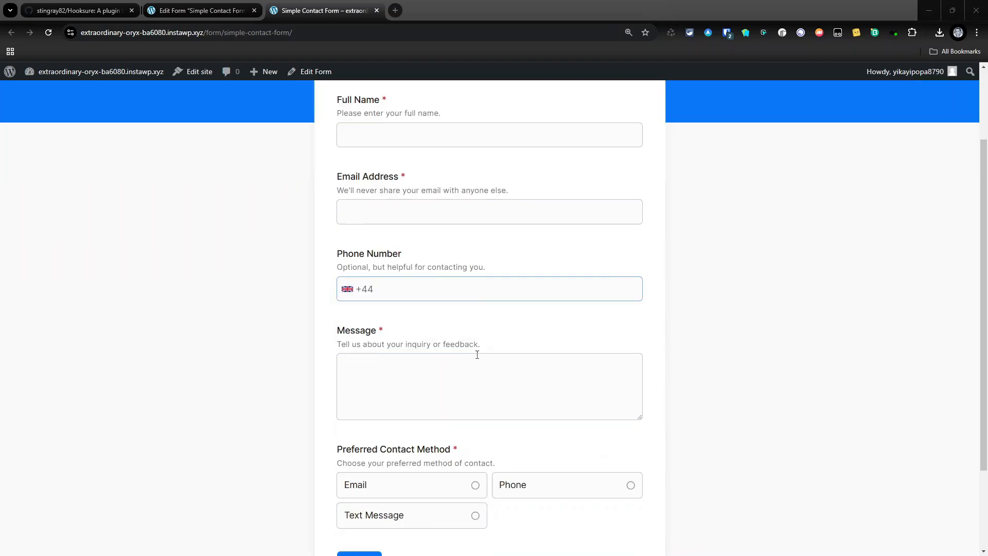
scroll(477, 357, up, 2)
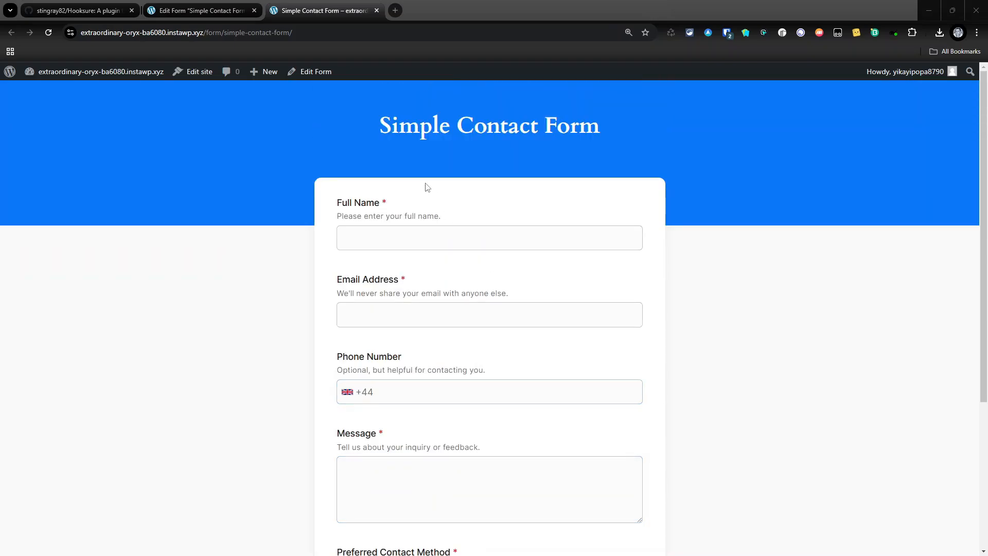
click(201, 11)
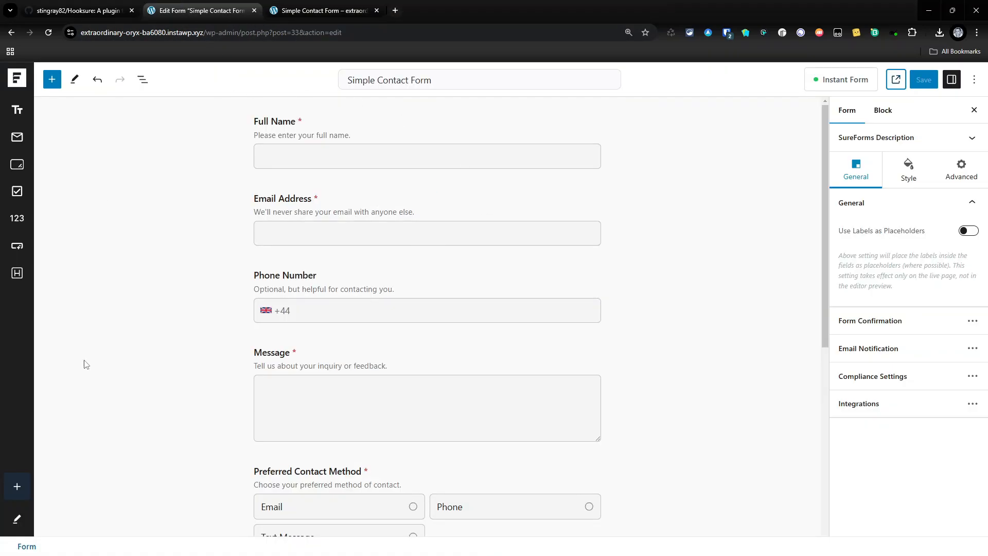
click(17, 84)
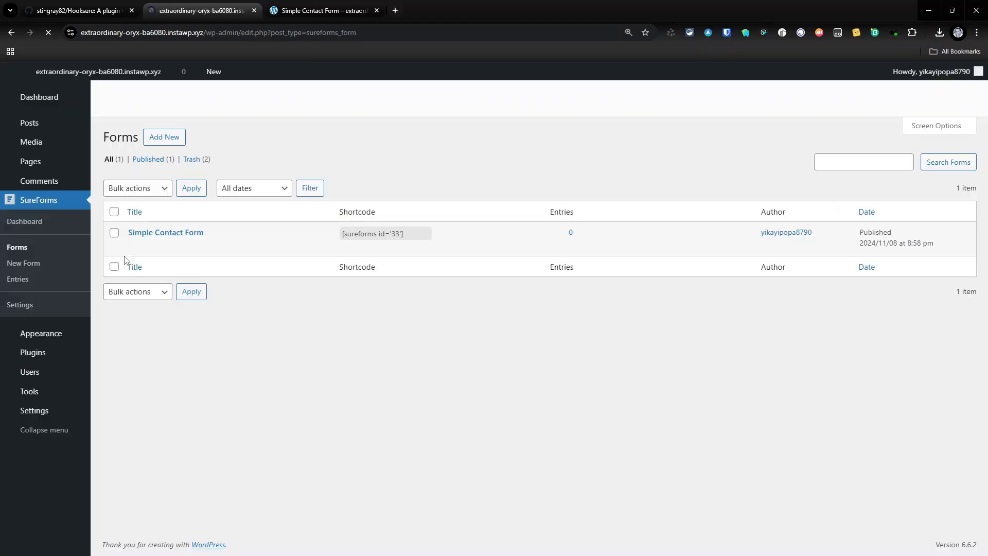
mouse_move(40, 396)
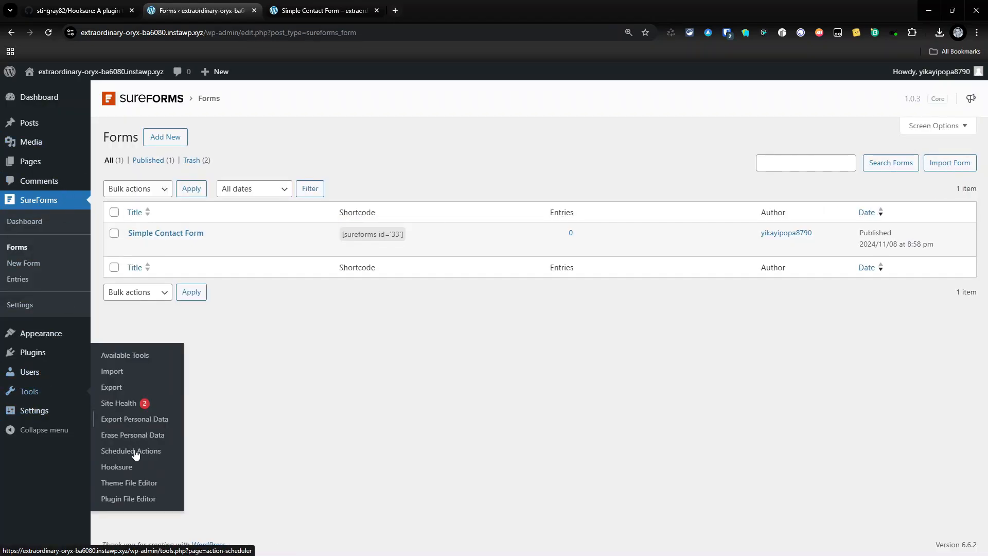
In Hooksure settings, map form ID 33 to the copied webhook.site URL and save
click(128, 468)
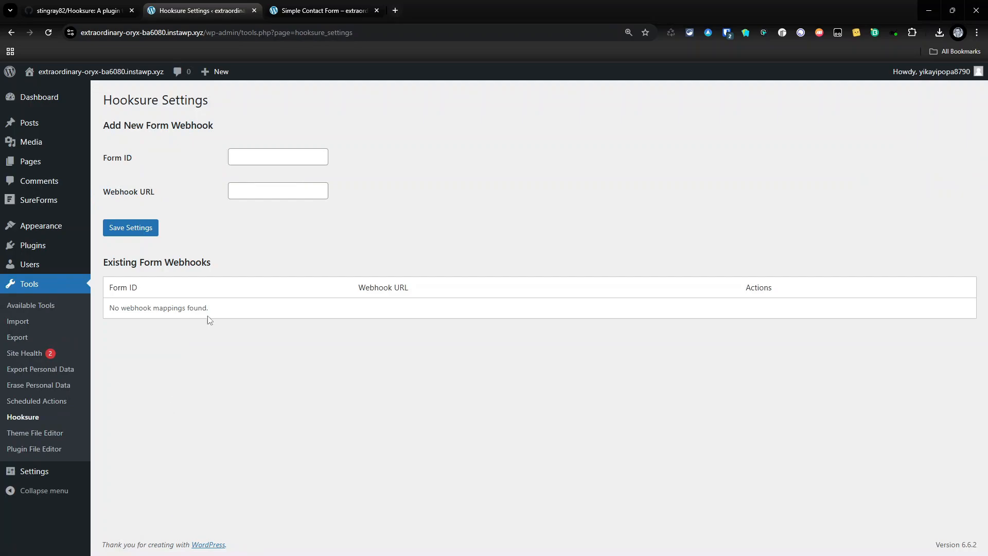
click(277, 159)
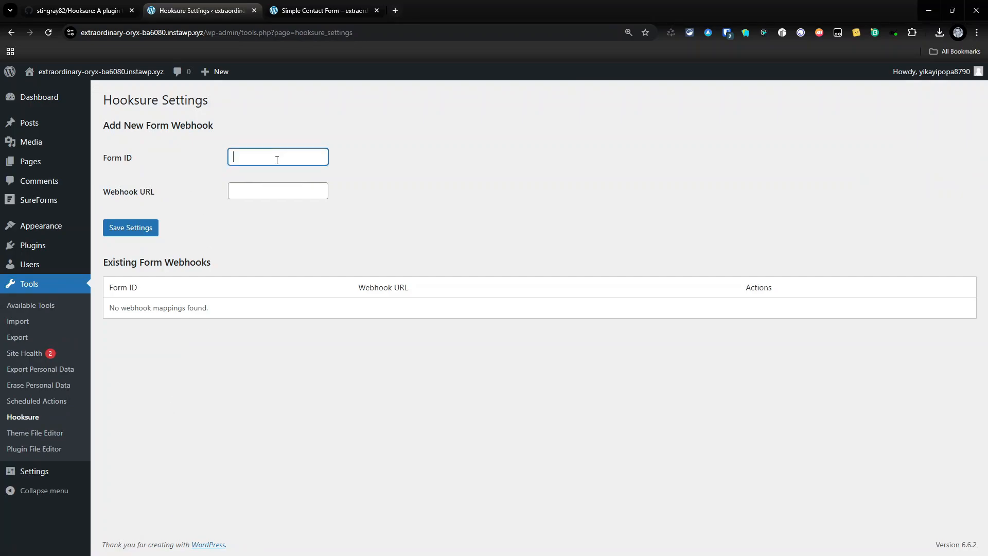
text(33)
key(alt+Tab)
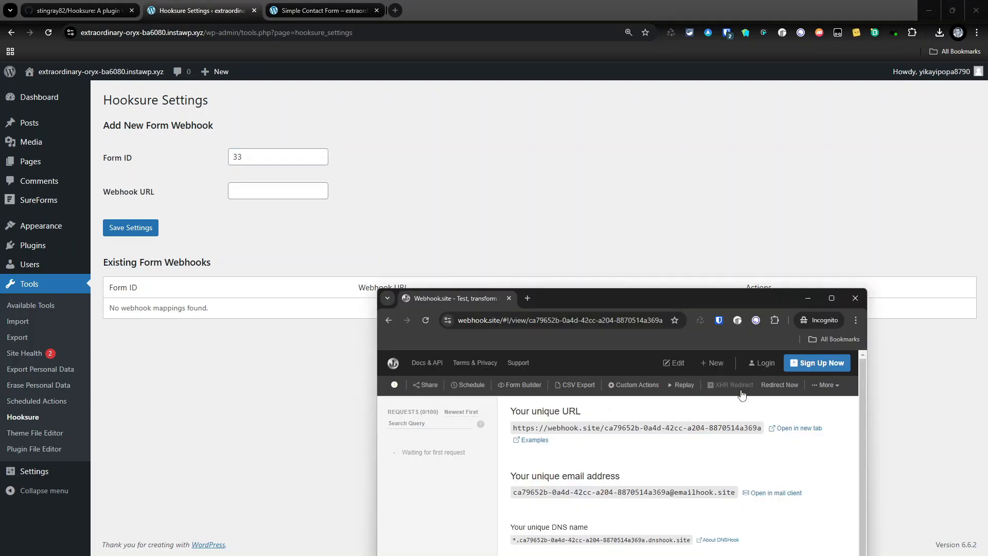
click(693, 431)
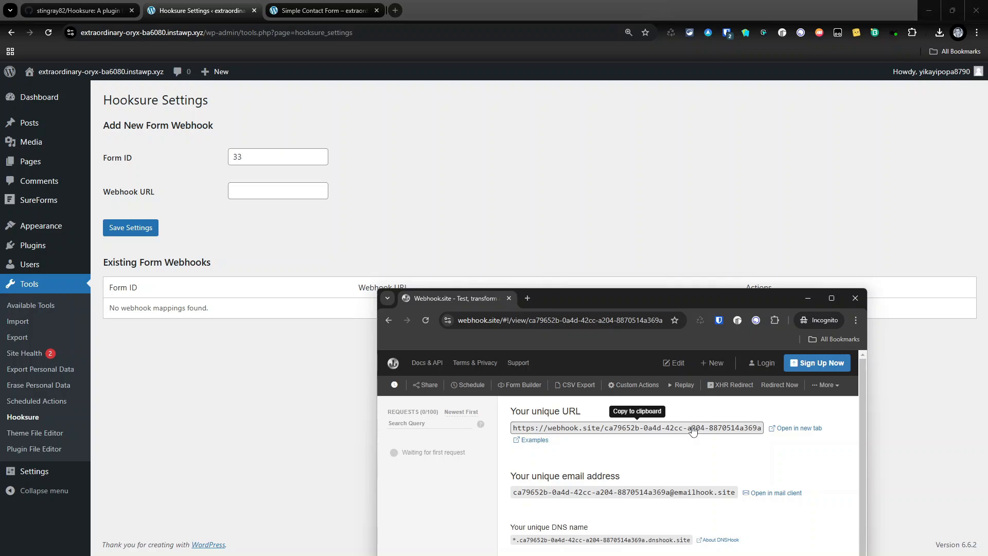
click(272, 194)
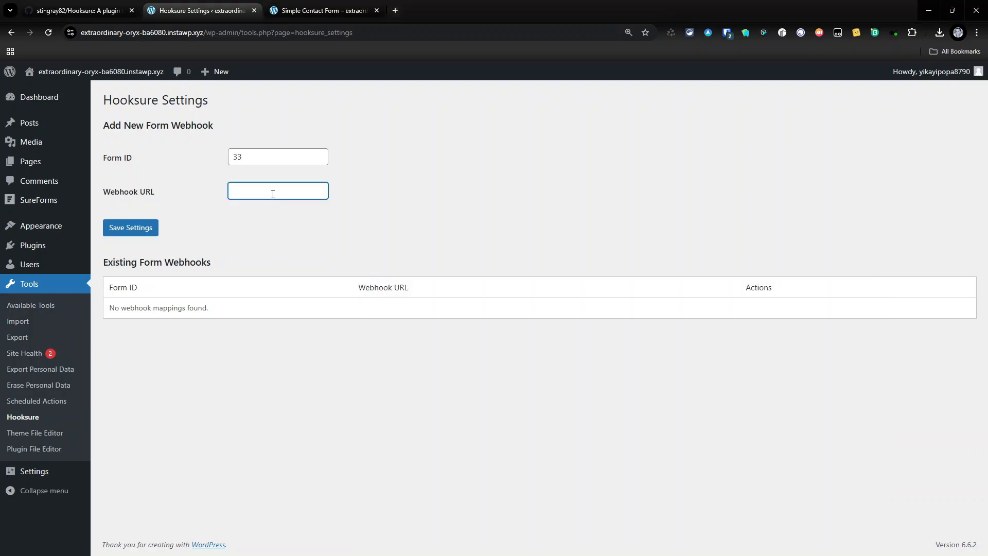
key(ctrl+v)
click(148, 231)
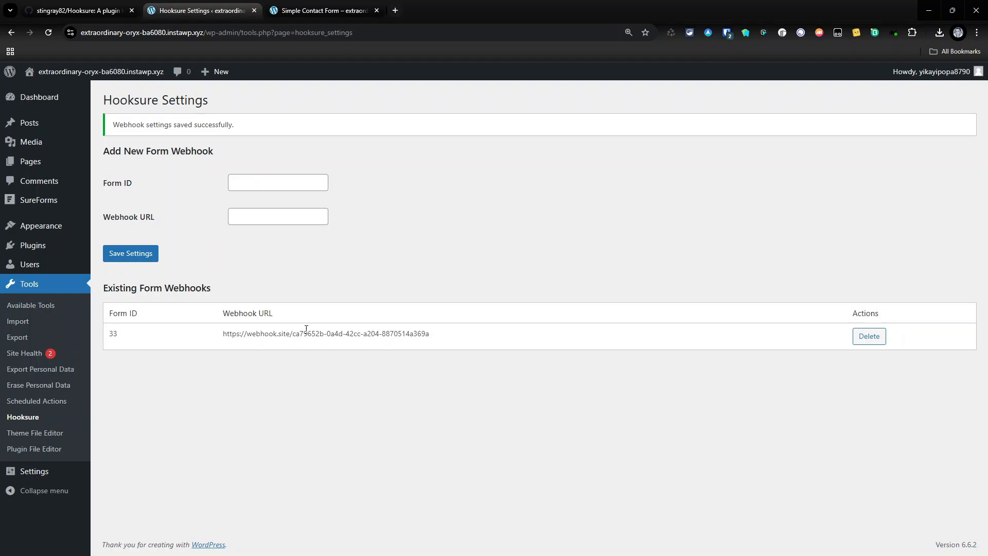
click(335, 14)
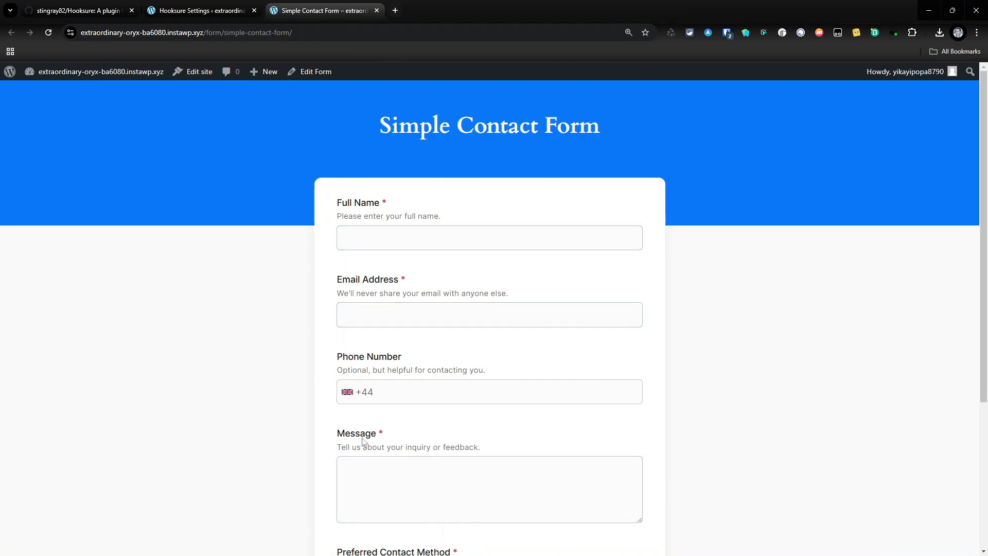
Enter a test full name and e-mail address in the Simple Contact Form
click(515, 243)
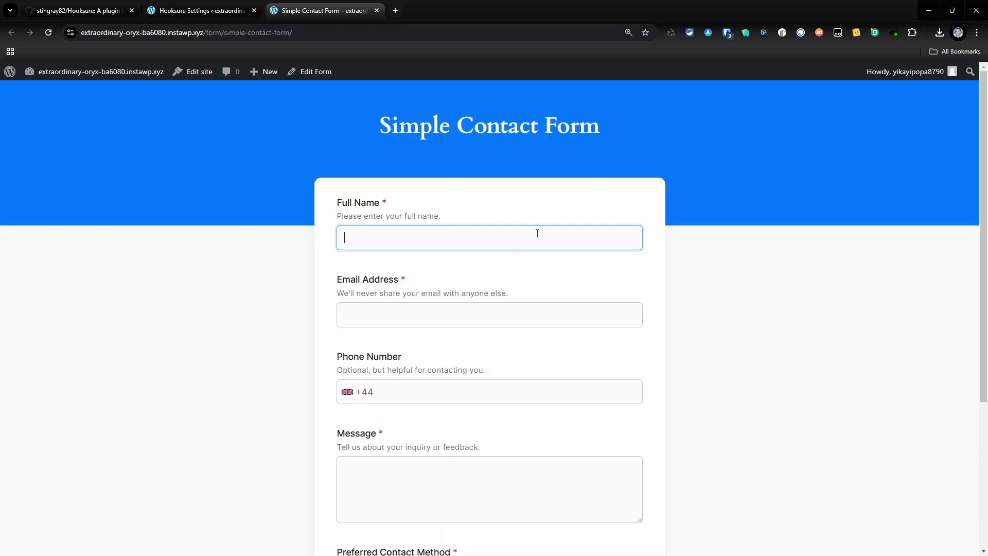
text(Tech Articles)
key(Tab)
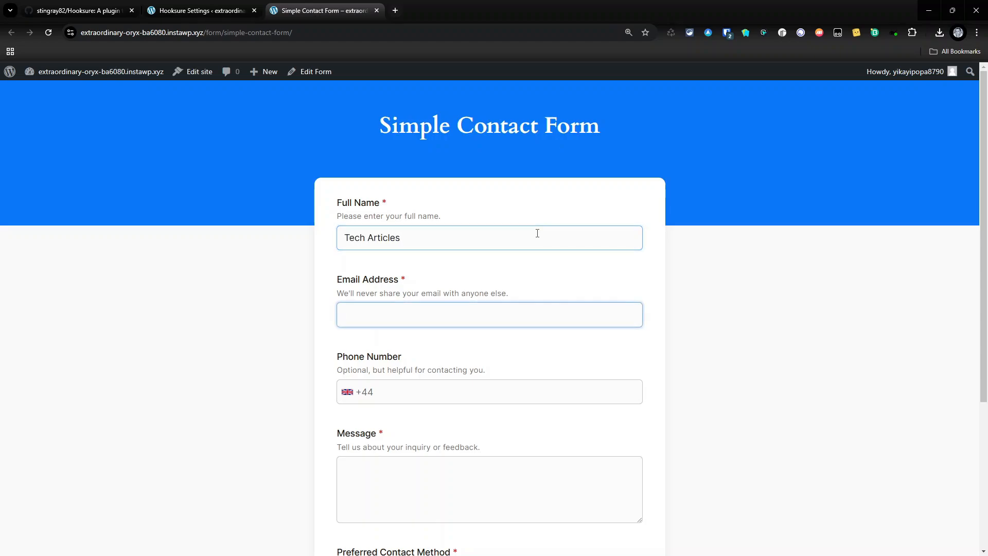
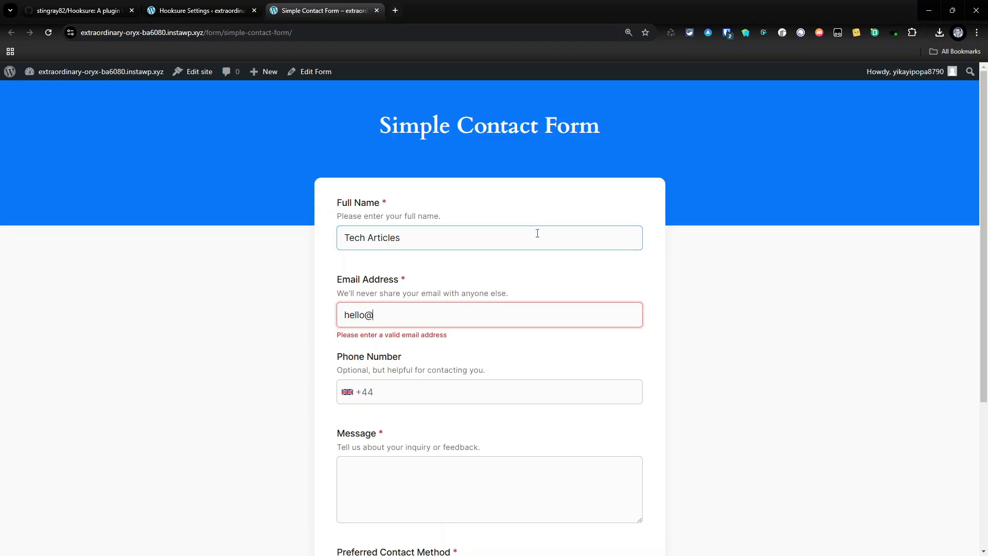
key(Tab)
key(Tab)
key(Tab)
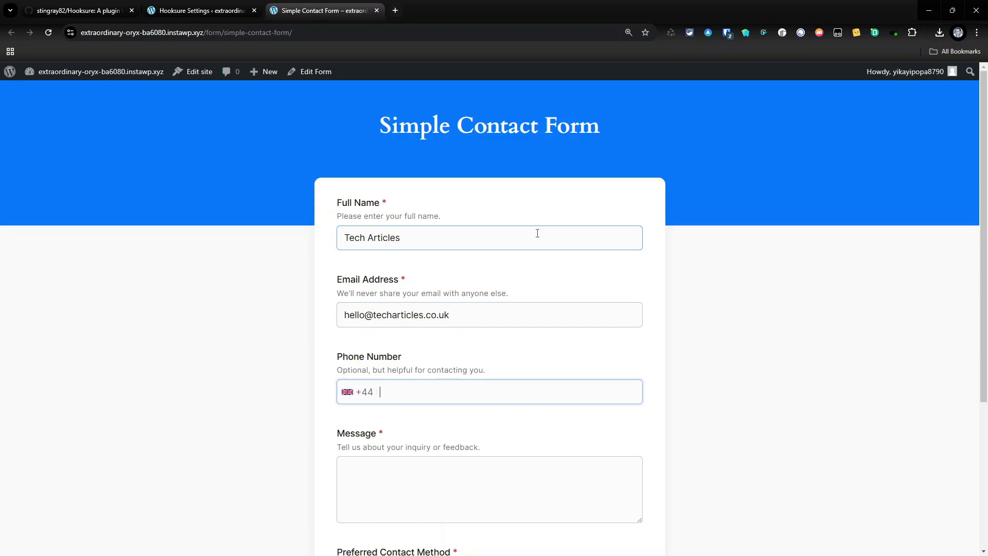
Add the message Hello, choose Email as contact method, and submit the form
text(H)
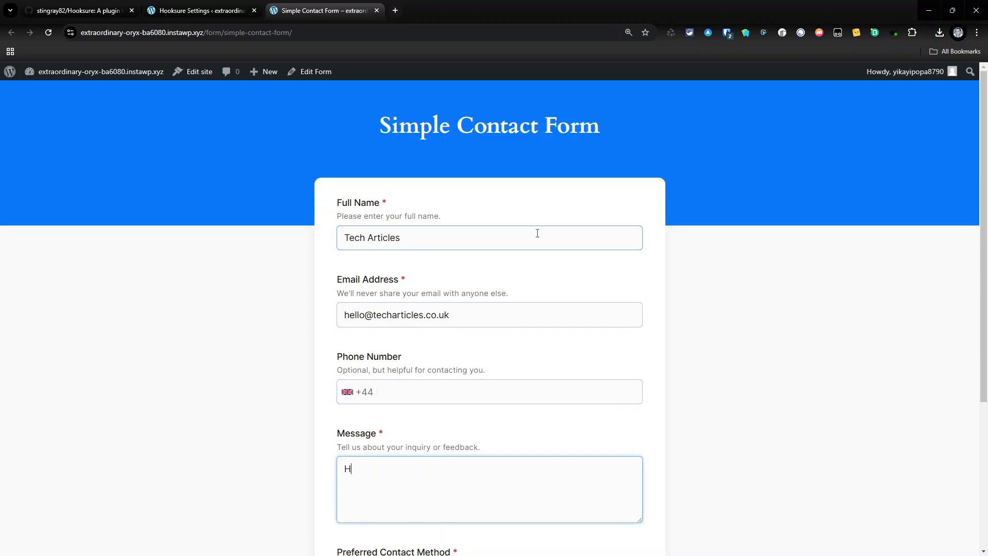
text(ello)
scroll(538, 233, down, 5)
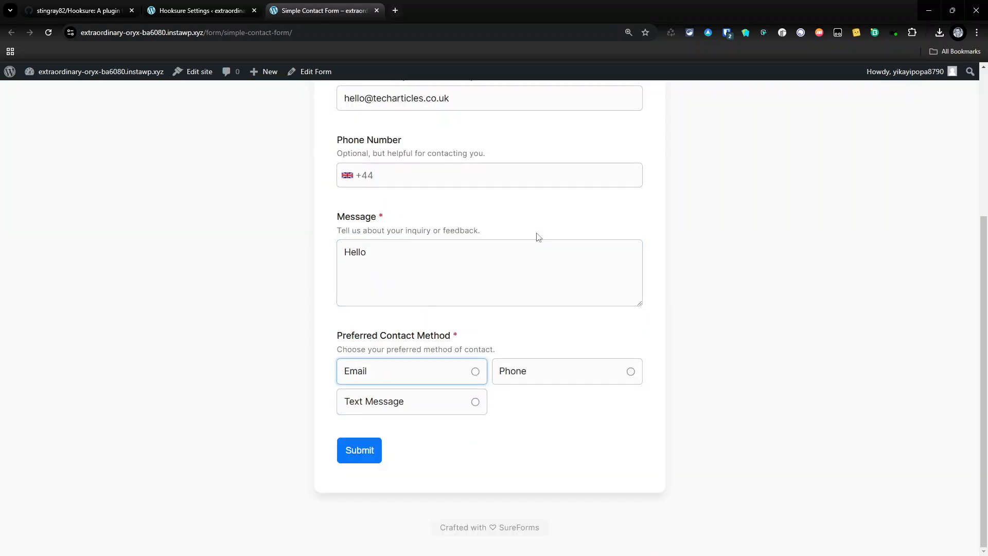
click(439, 368)
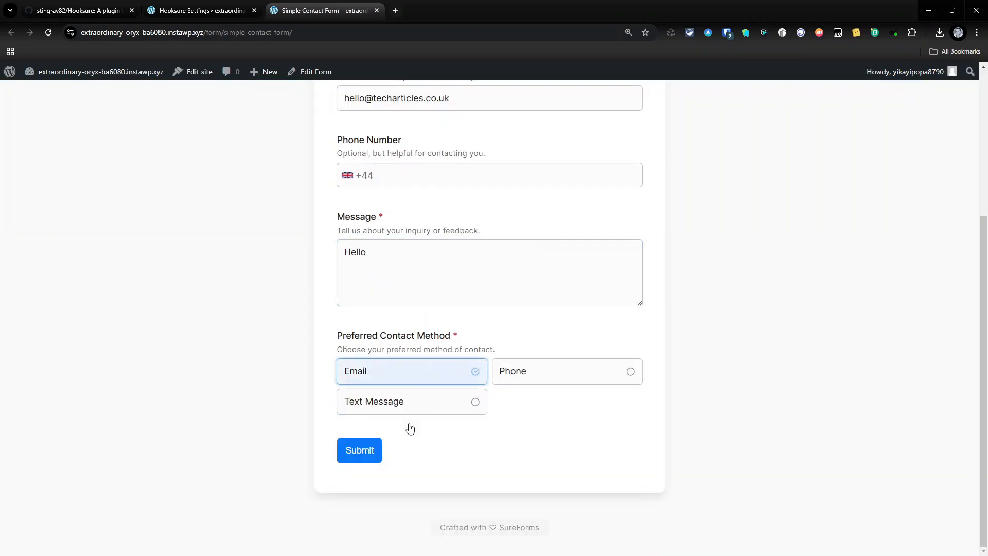
click(355, 461)
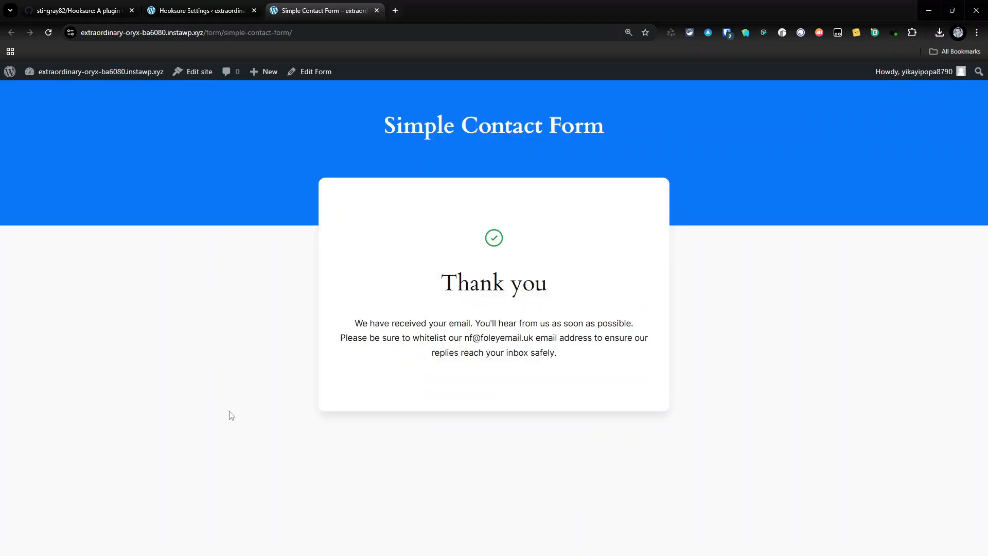
key(alt+Tab)
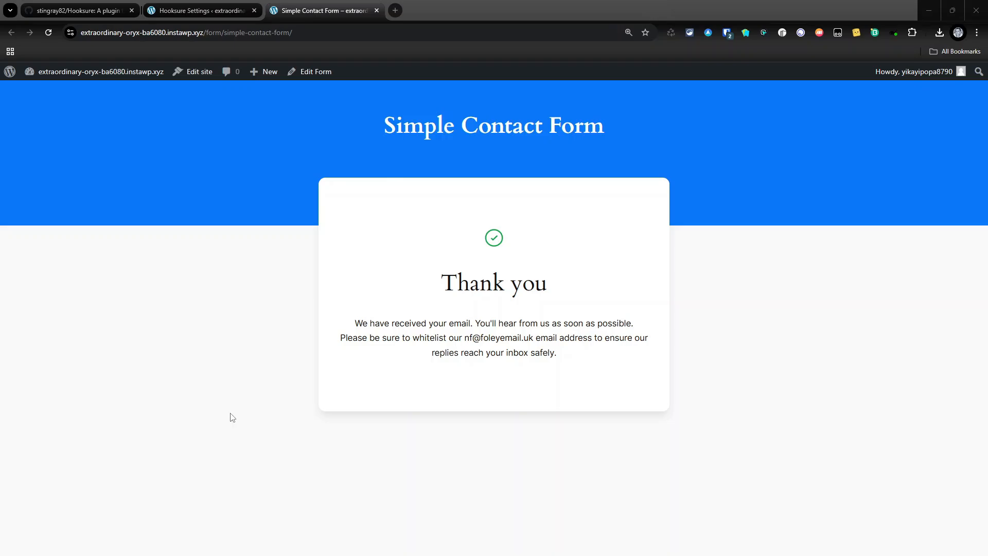
key(alt+Tab)
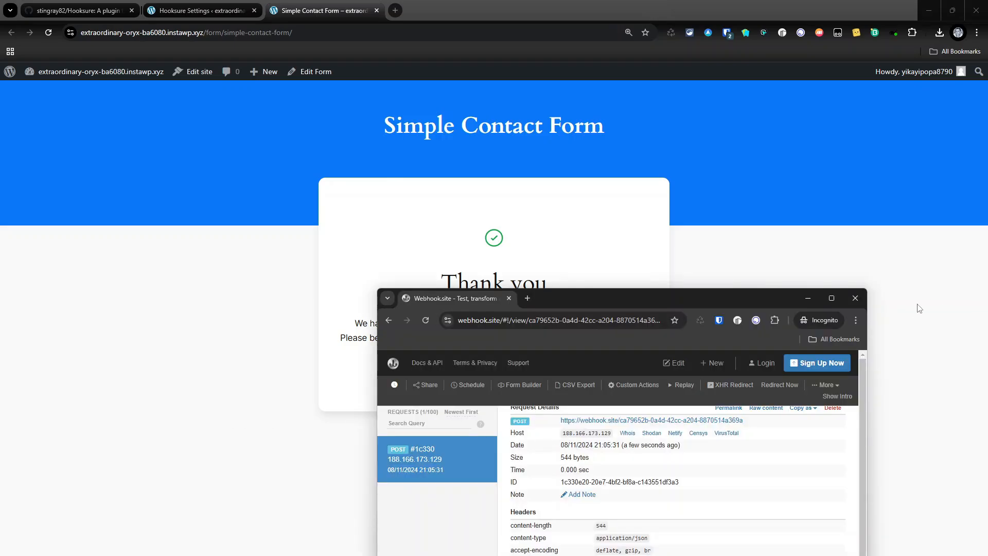
Maximize Webhook.site, select the form 33 request's JSON body, then minimize the window
click(832, 299)
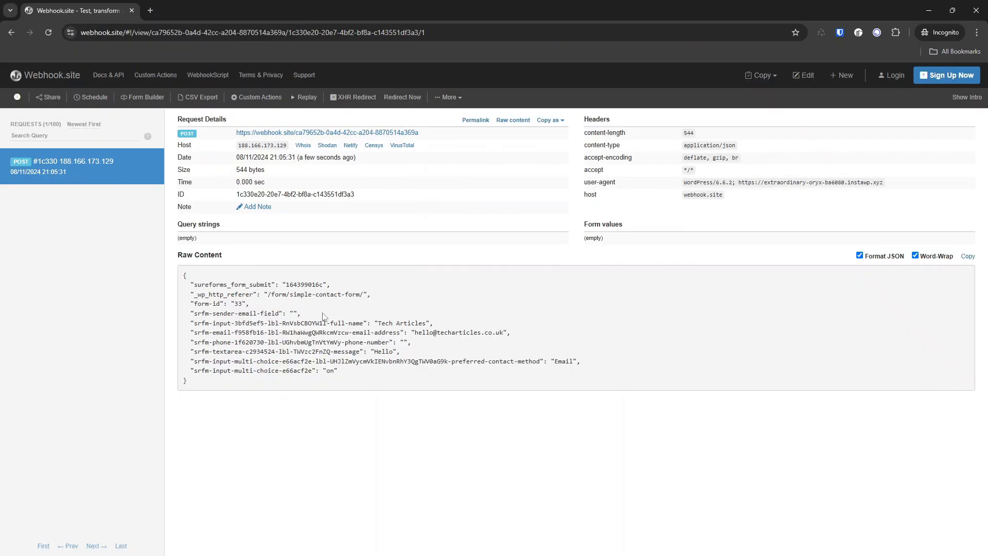
drag(187, 276, 646, 372)
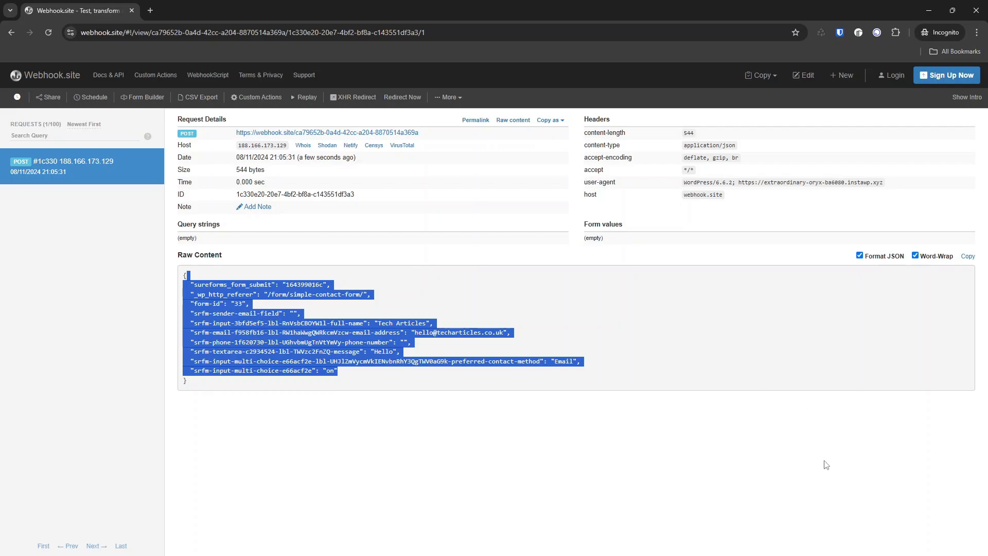
click(929, 10)
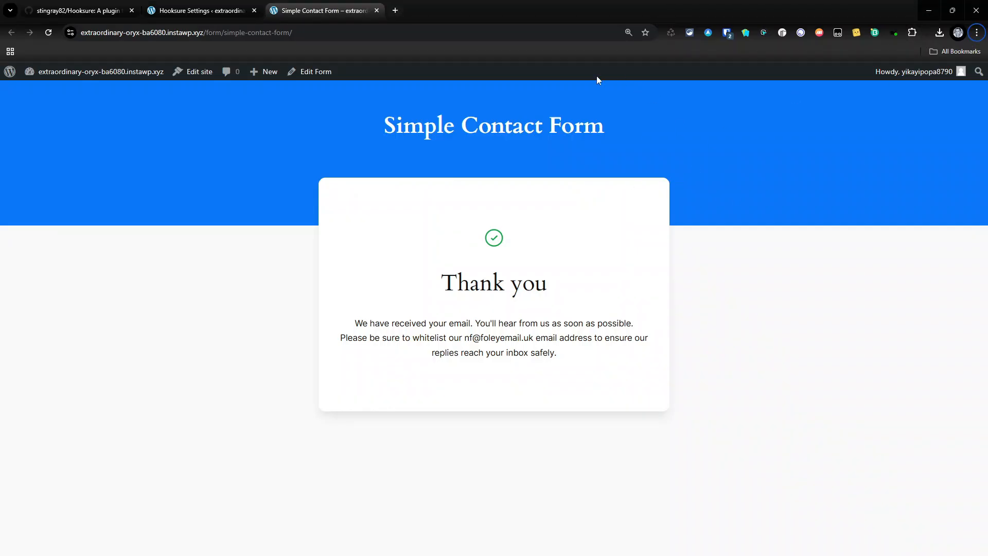
Start a new blank SureForms form from the WordPress dashboard
mouse_move(136, 80)
click(143, 97)
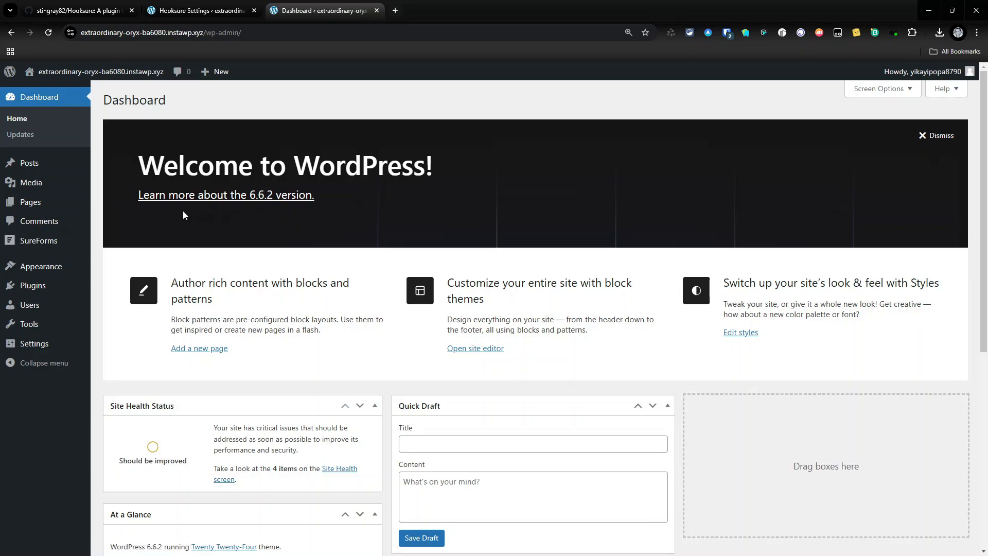
mouse_move(52, 288)
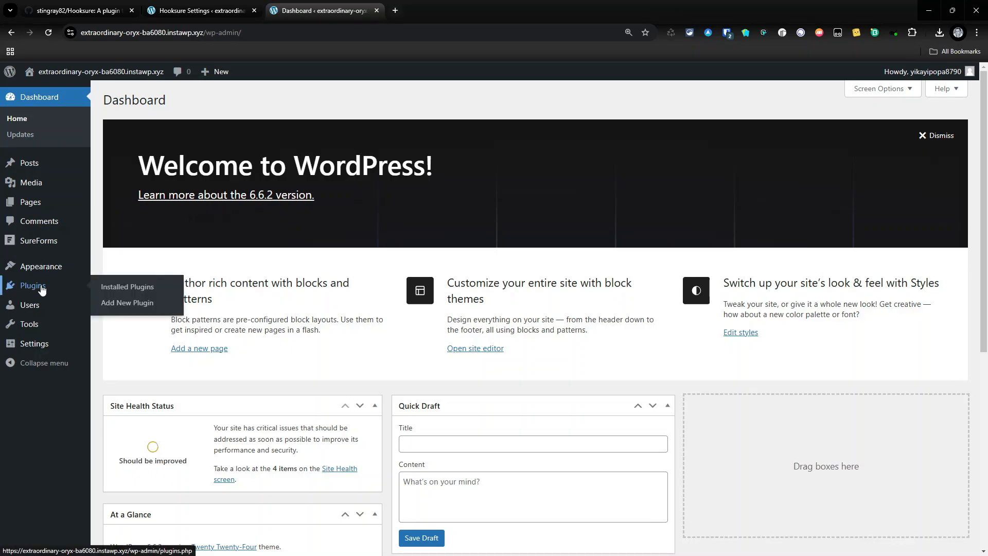
click(40, 241)
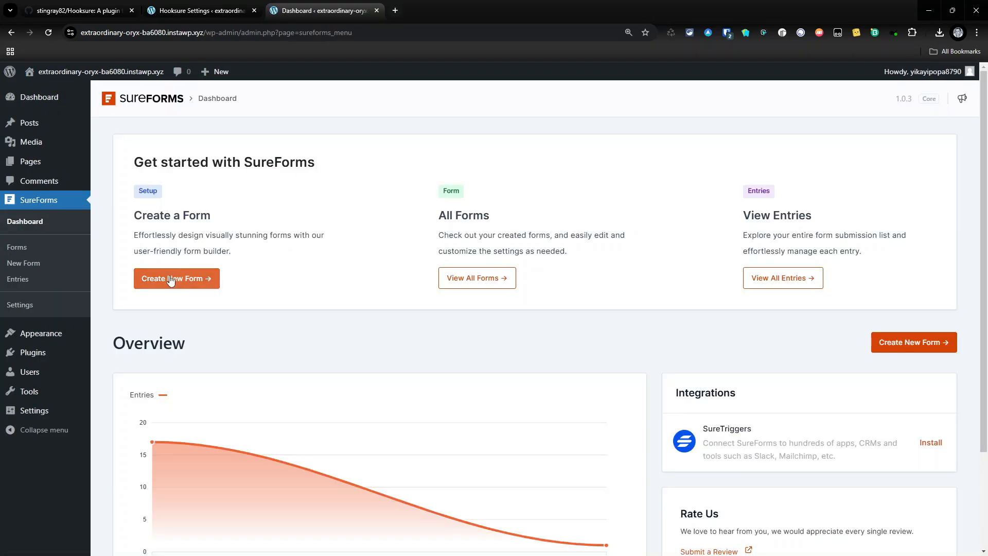
click(171, 278)
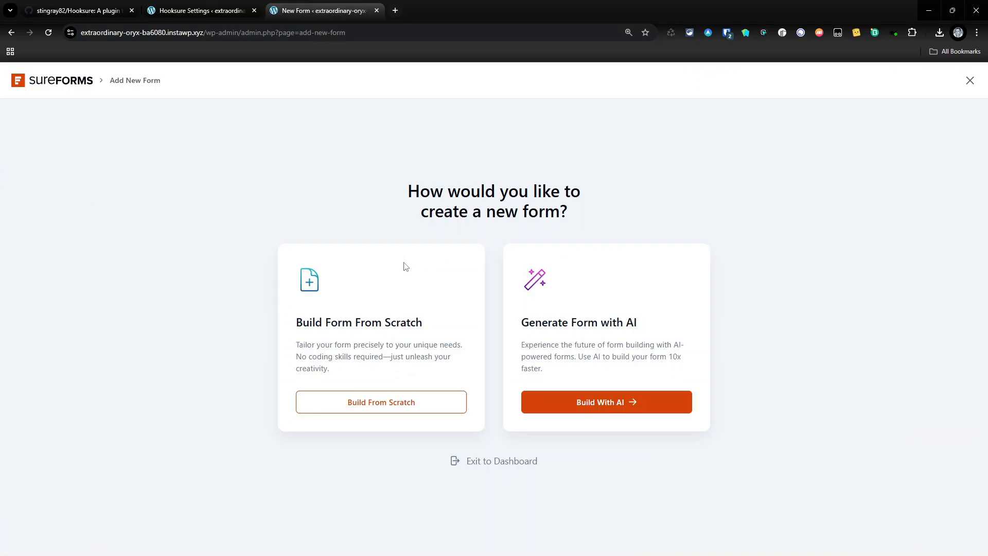
click(365, 403)
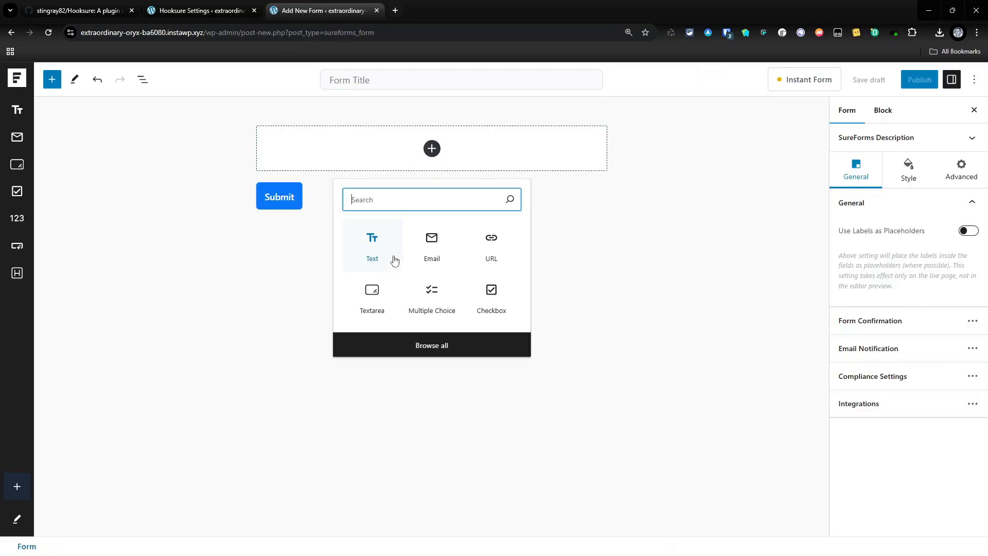
Add a Text field, publish the form as form 34, and open its live page
click(375, 237)
click(918, 79)
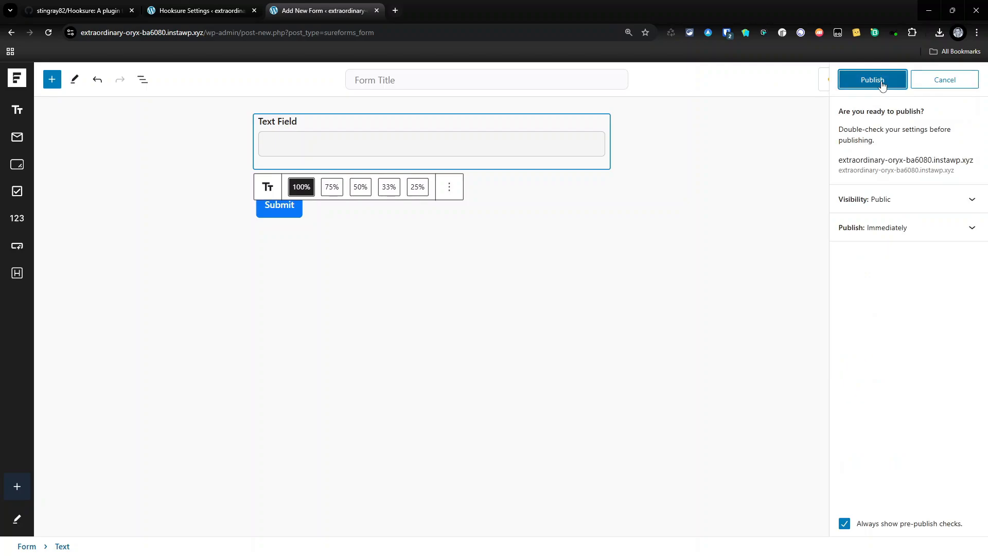
click(882, 83)
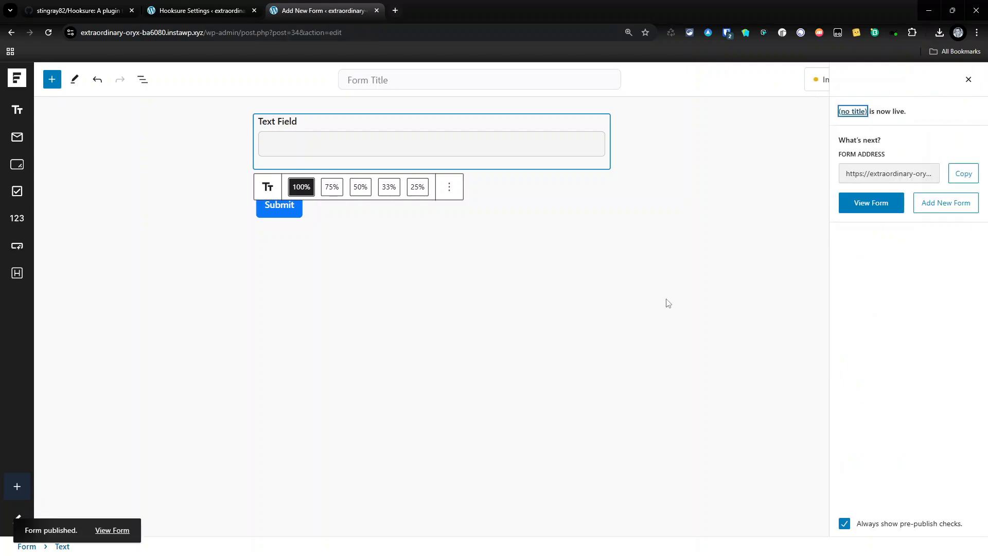
click(871, 203)
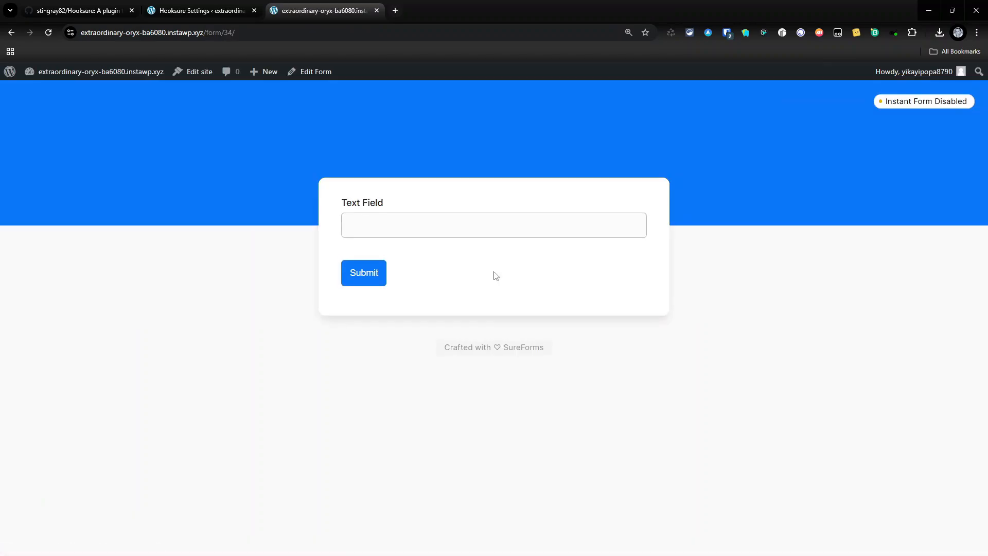
Submit form 34 with 'test' in its text field, then switch to Webhook.site
click(369, 213)
text(test)
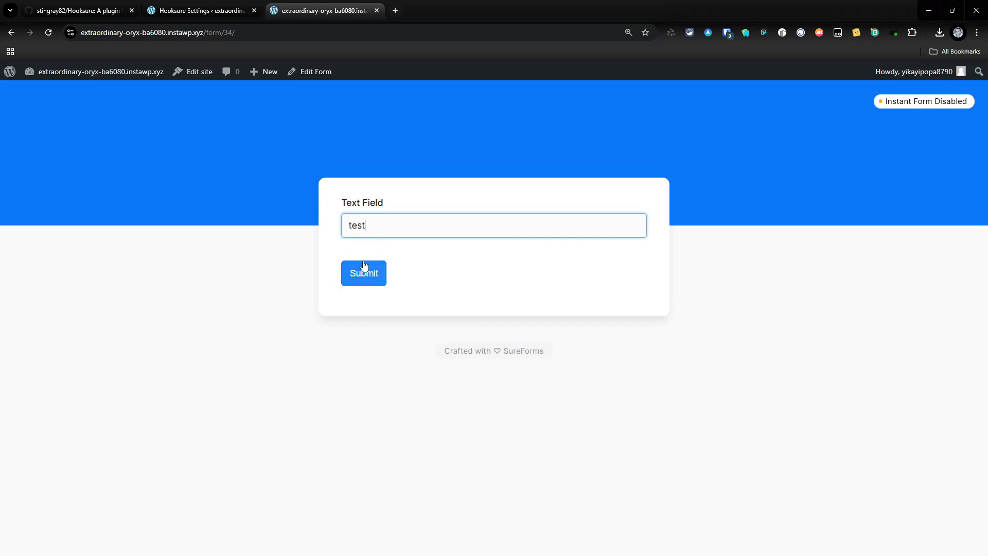
click(364, 272)
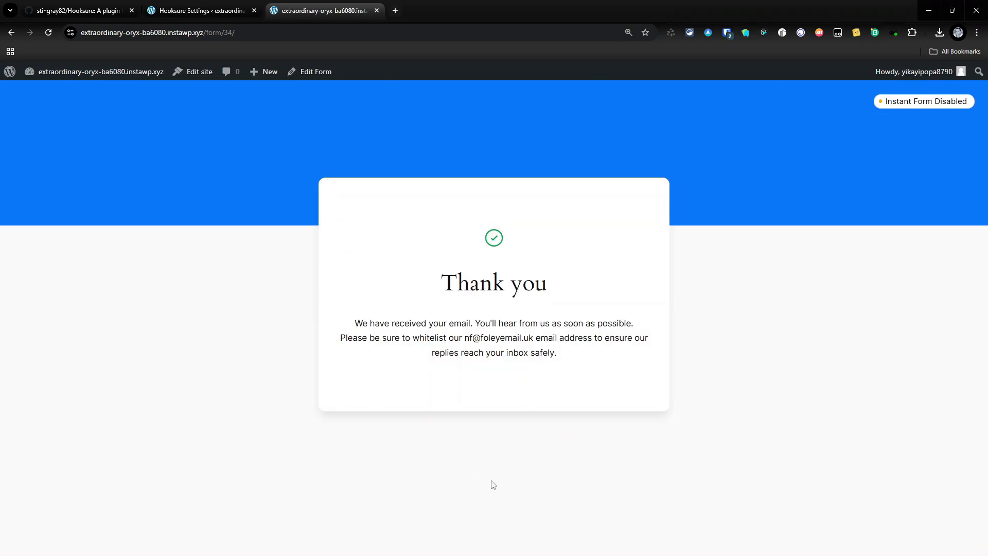
key(alt+Tab)
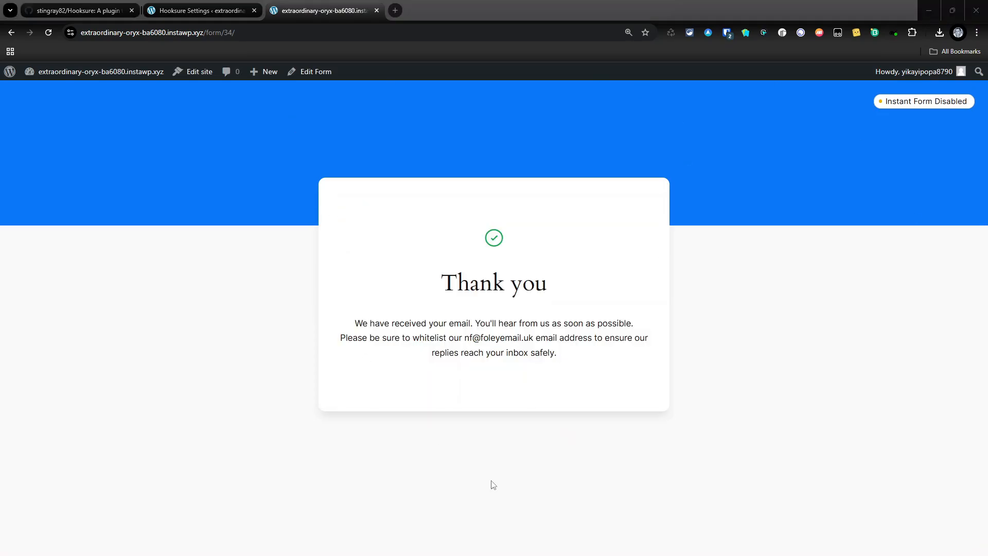
key(alt+Tab)
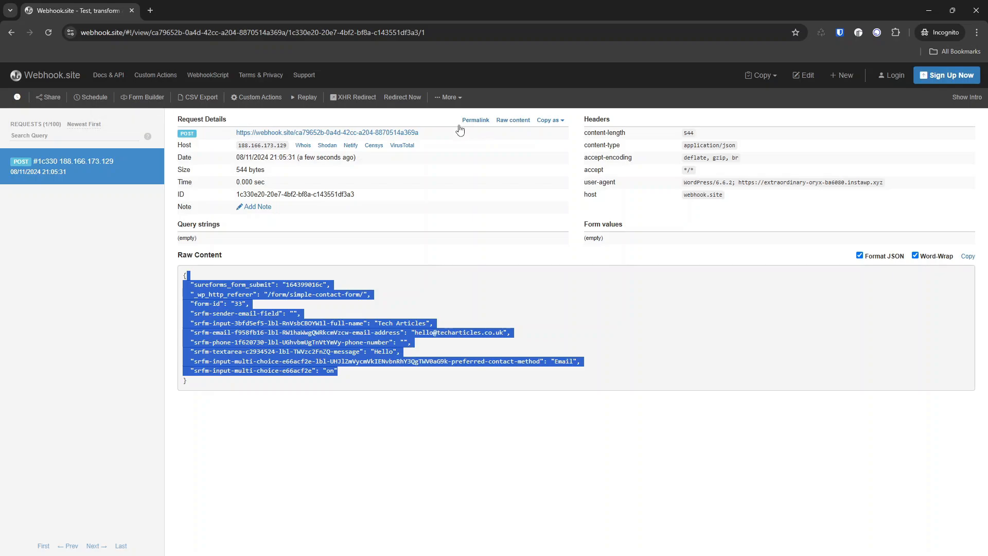
Select the request URL on Webhook.site, then return to the WordPress window
drag(453, 135, 239, 132)
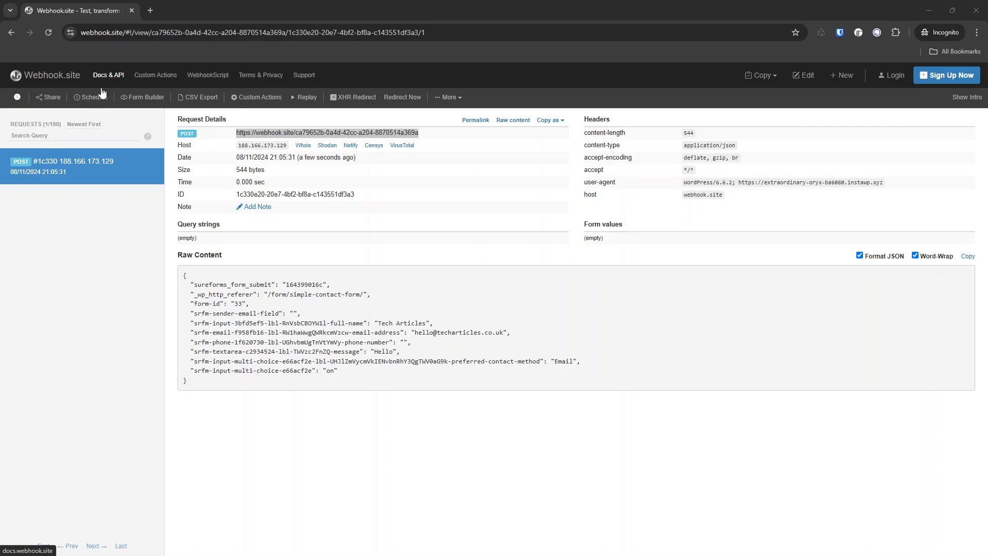
key(alt+Tab)
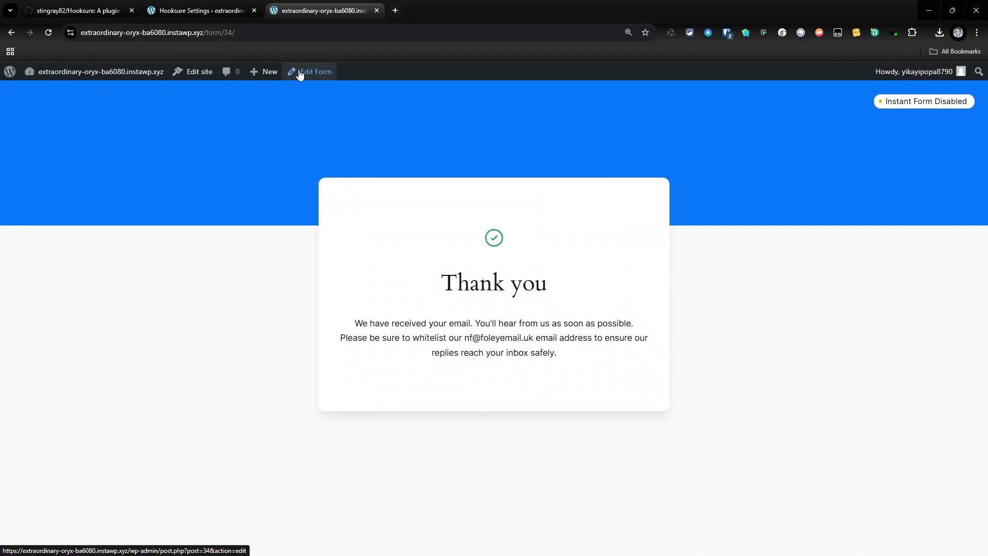
In Hooksure settings, map form ID 34 to the same webhook.site URL and save
click(300, 74)
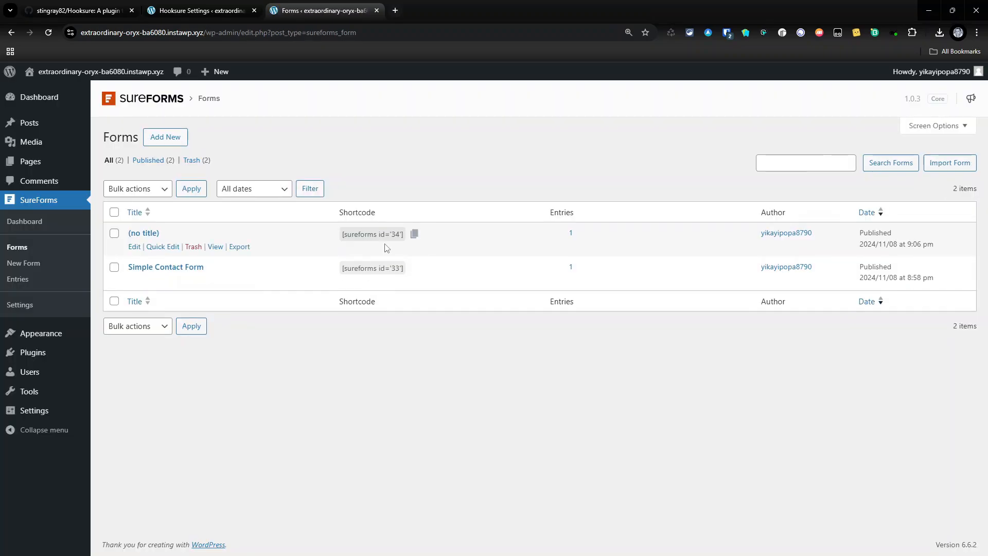
mouse_move(46, 393)
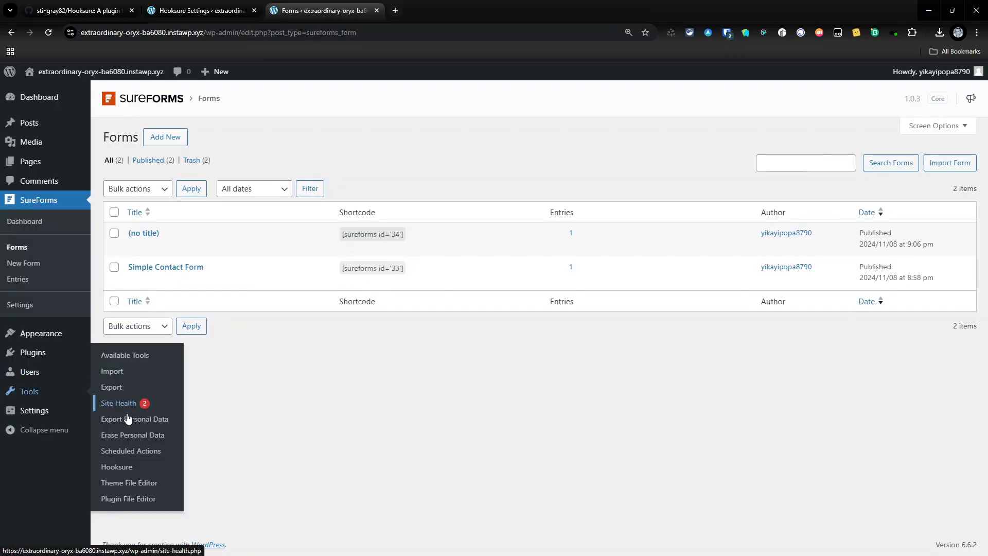
click(130, 469)
click(252, 159)
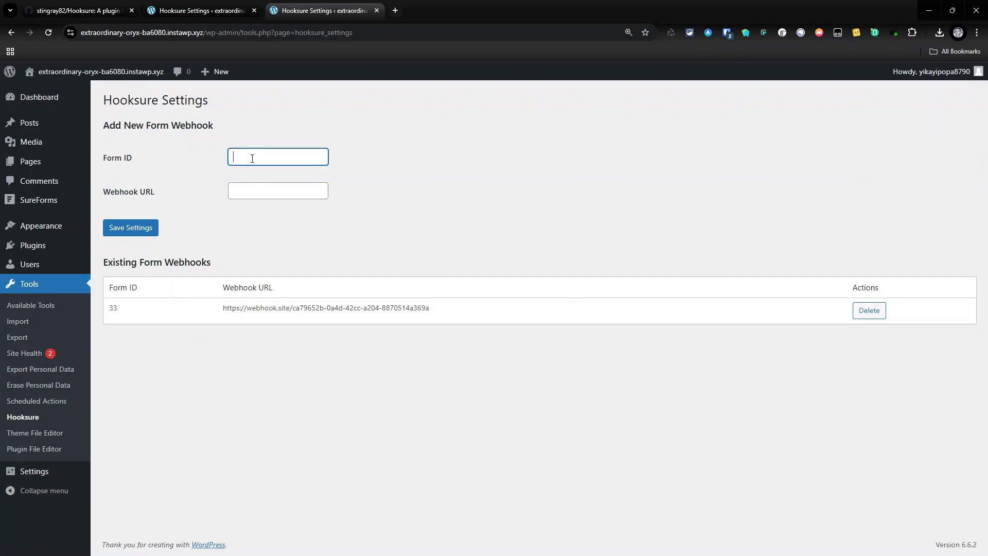
key(Tab)
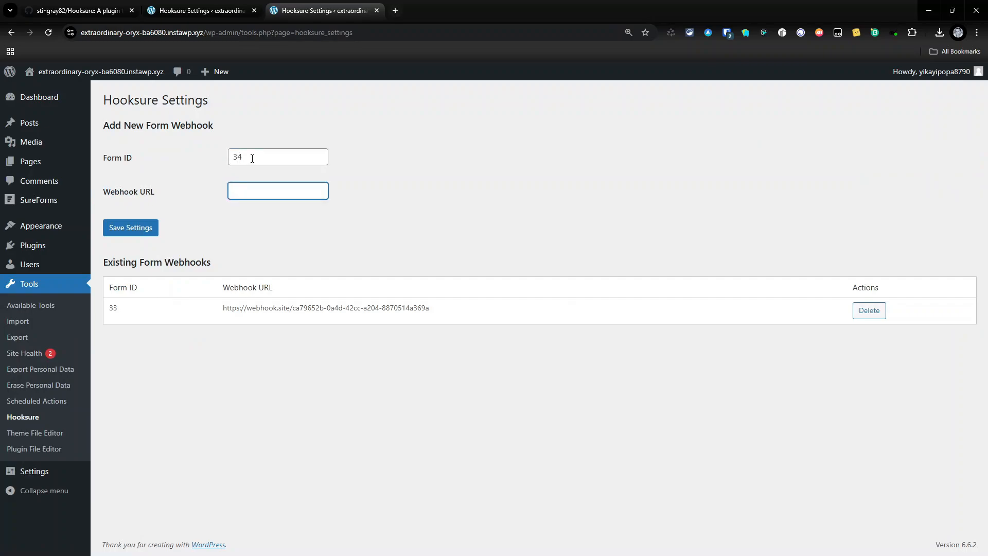
key(ctrl+v)
click(236, 200)
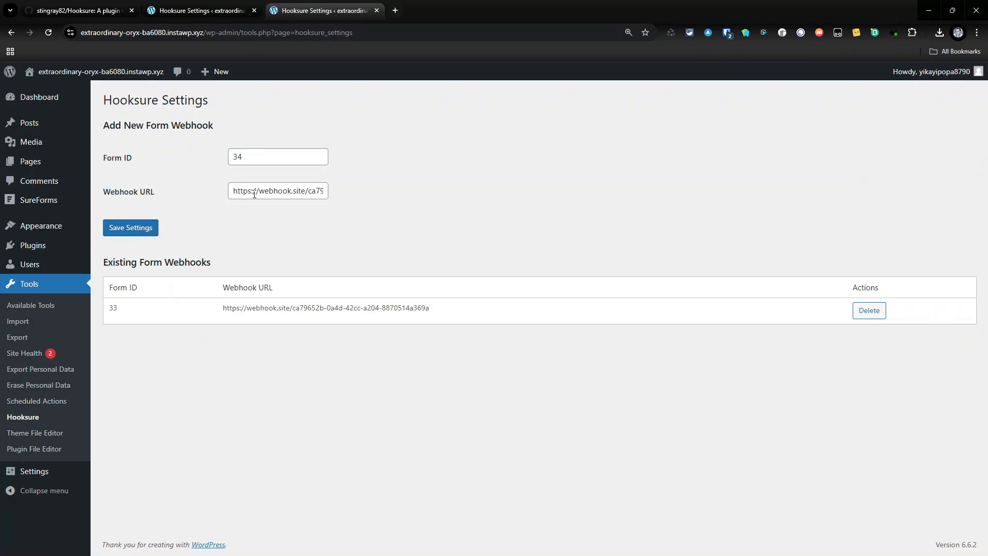
drag(253, 193, 691, 192)
click(145, 230)
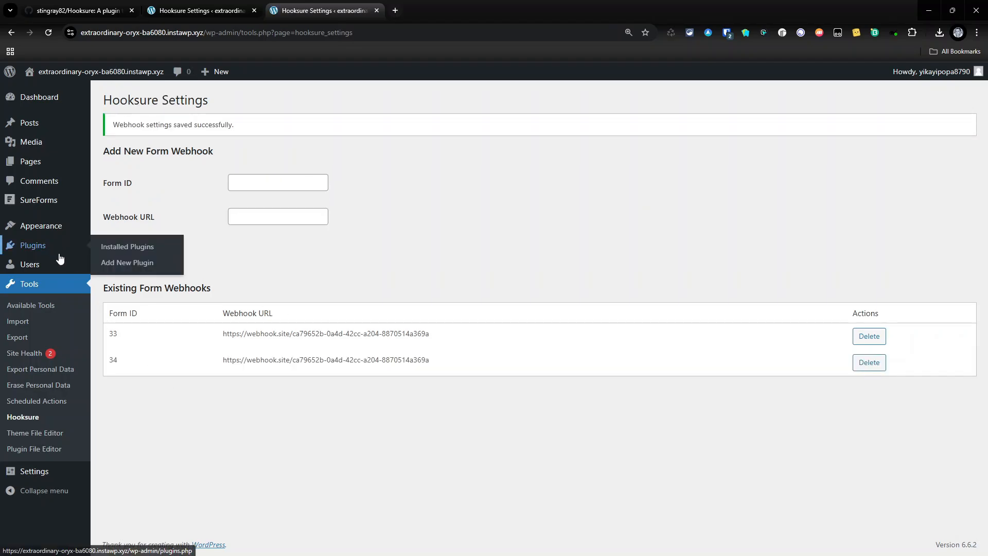
Open the live page of the untitled form 34 from the SureForms forms list
mouse_move(37, 203)
click(112, 259)
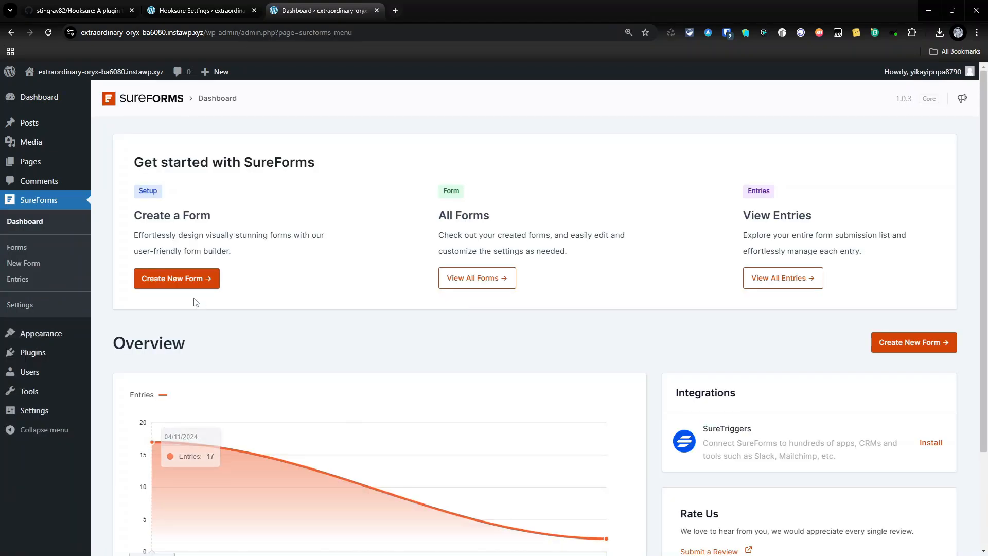
click(32, 251)
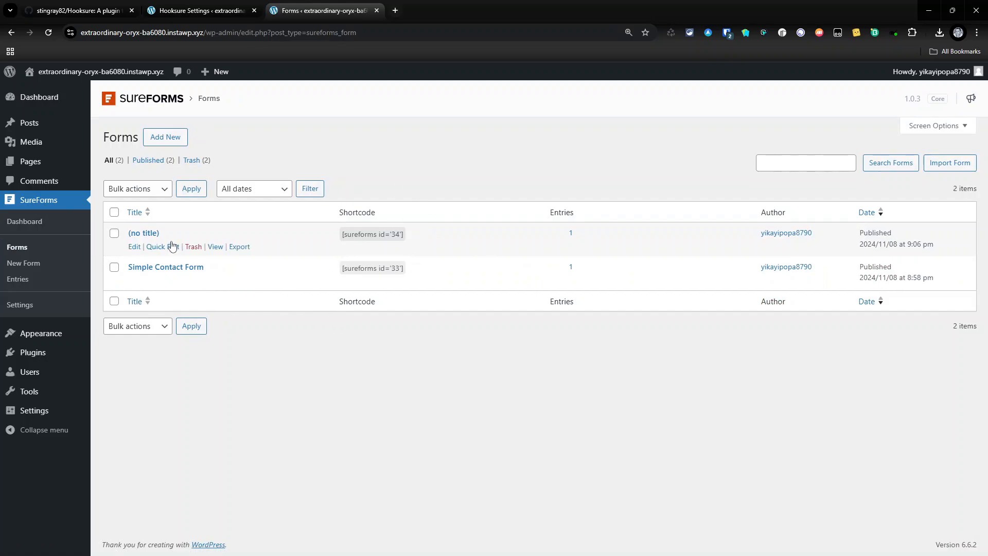
click(218, 250)
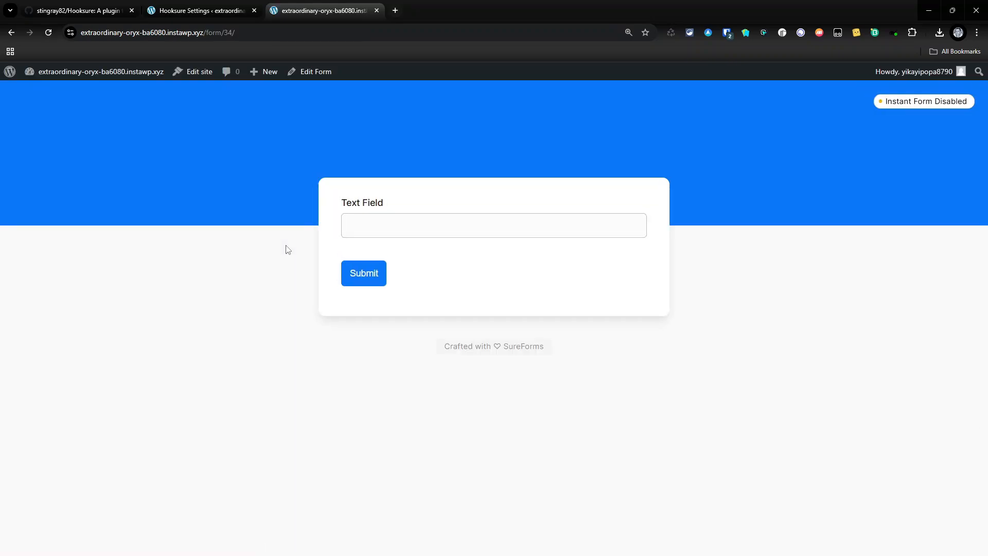
Submit form 34 with 'xx' in its field and switch to Webhook.site
click(381, 230)
text(xx)
click(374, 274)
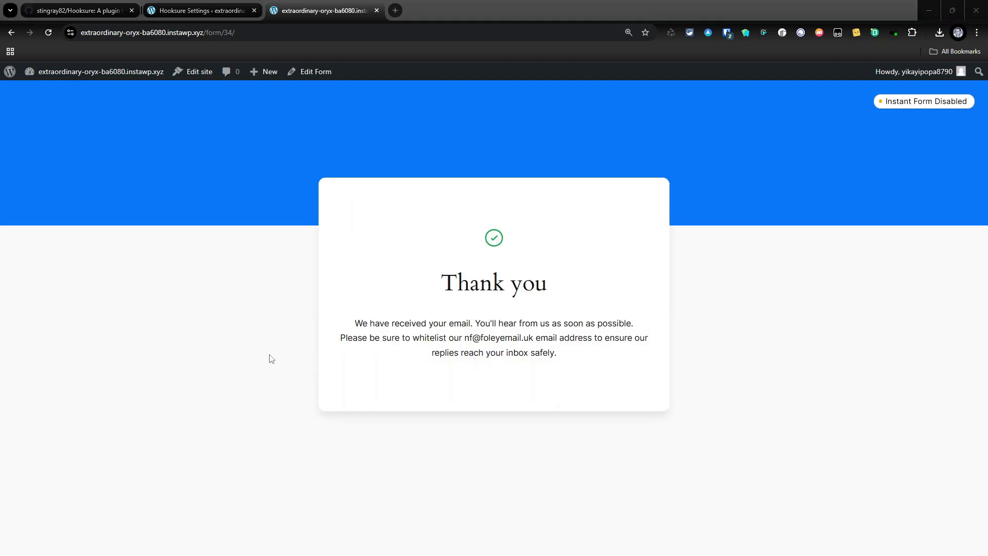
key(alt+Tab)
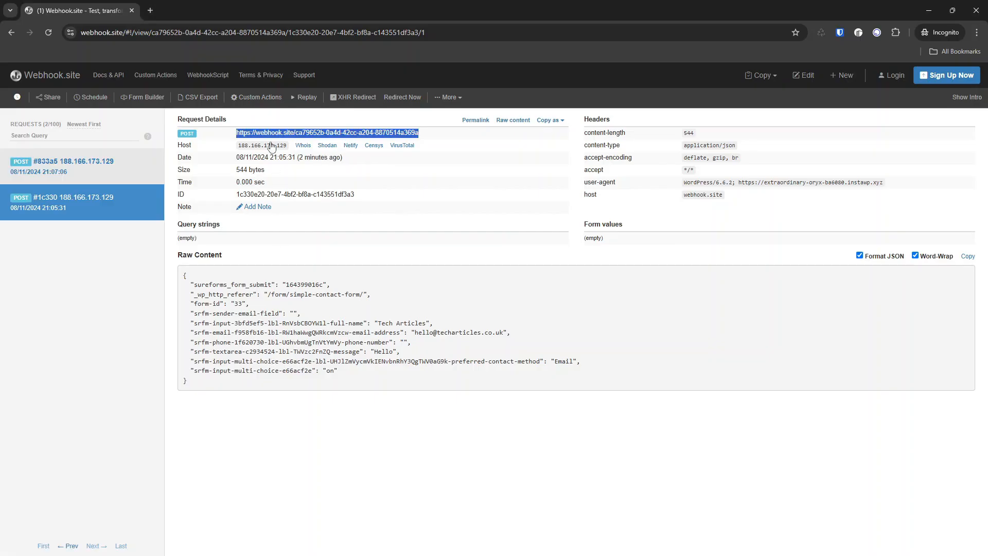
Check request #833a5 shows form-id 34 with 'xx', then minimize Webhook.site
click(38, 170)
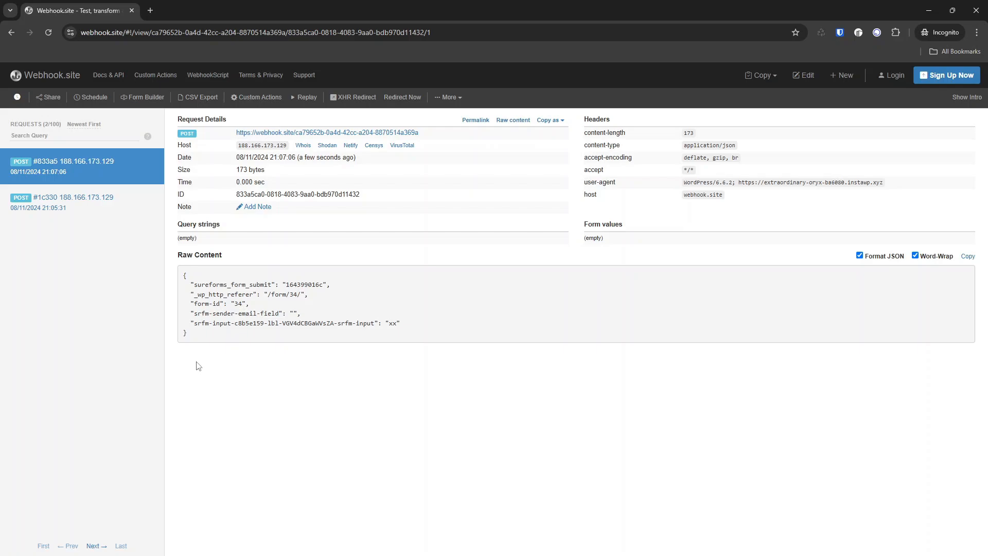
click(934, 10)
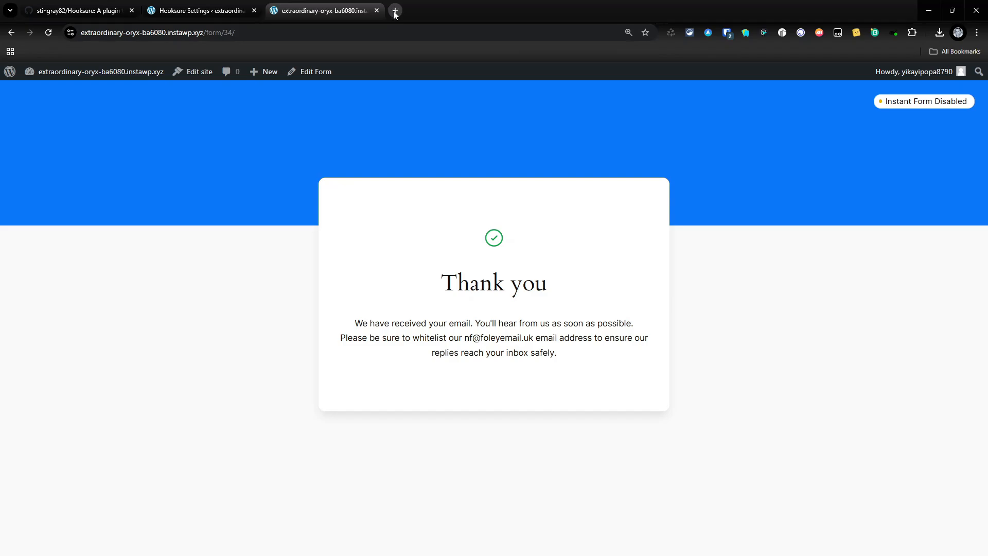